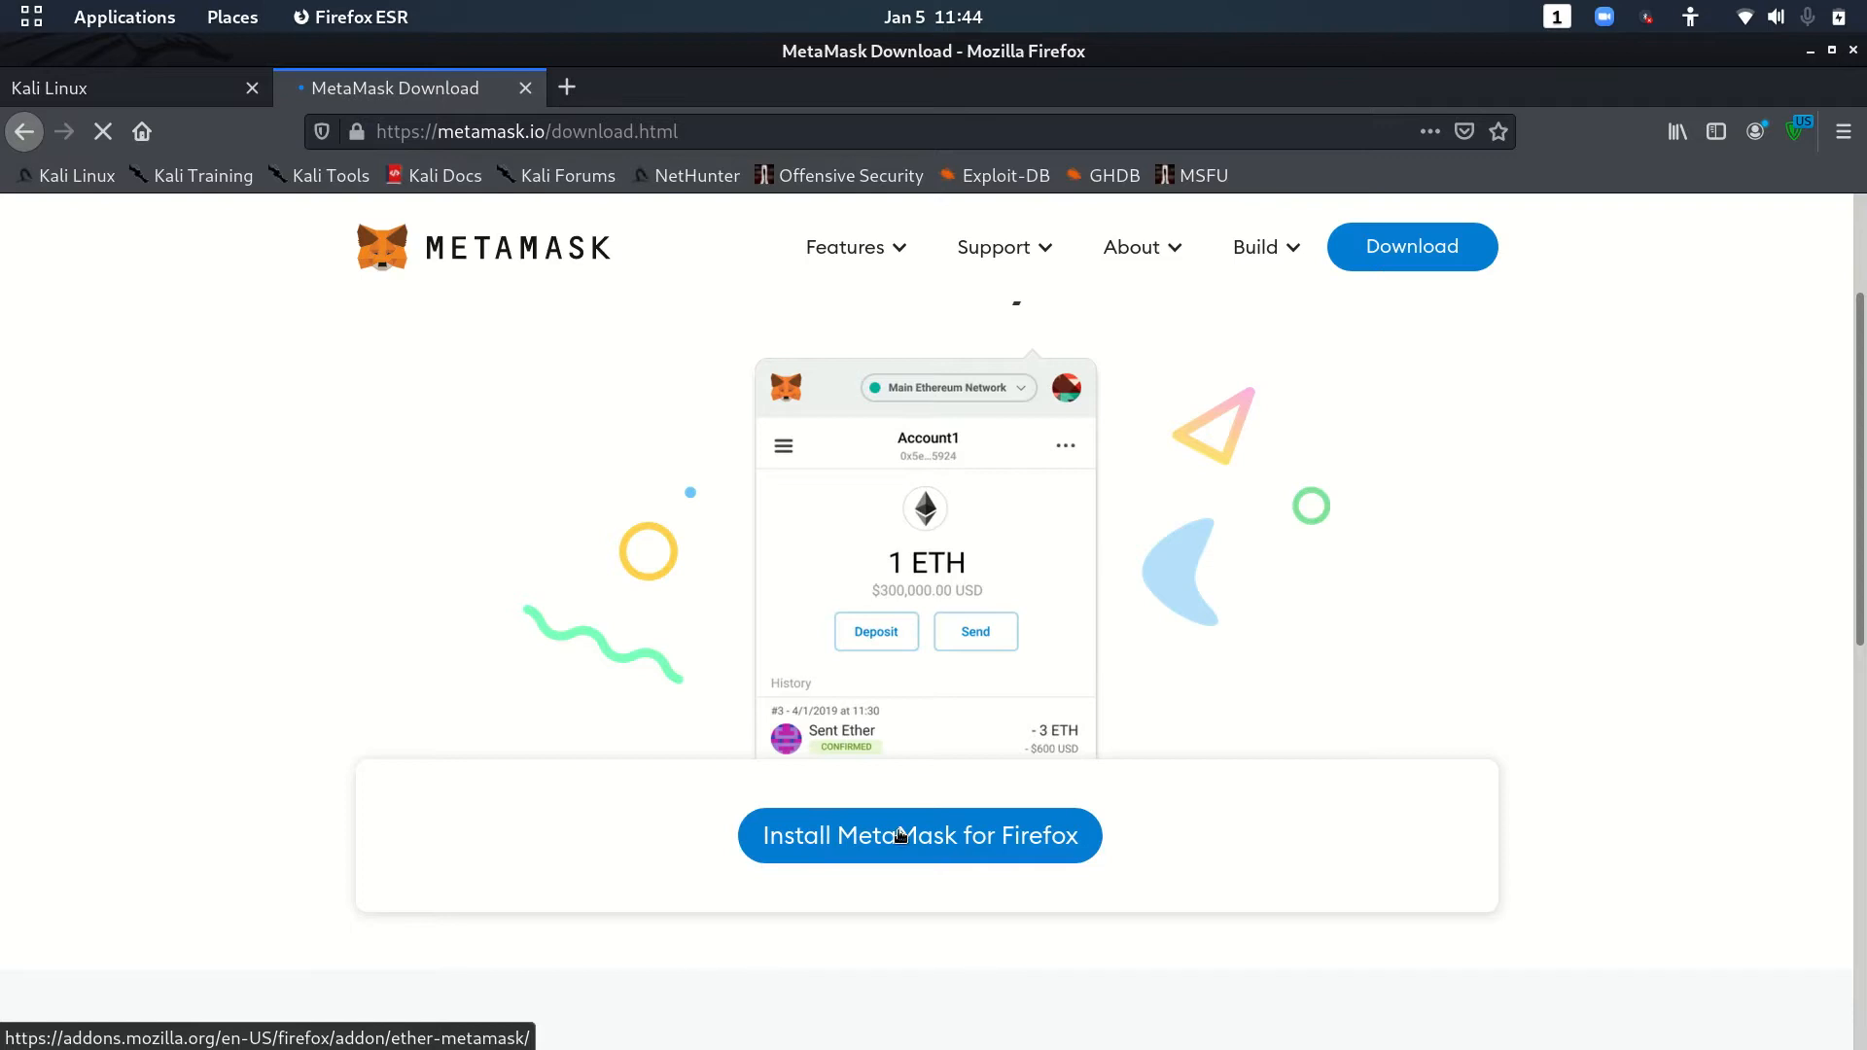
Get the MetaMask extension from its Firefox add-ons page and add it to the browser.
click(899, 837)
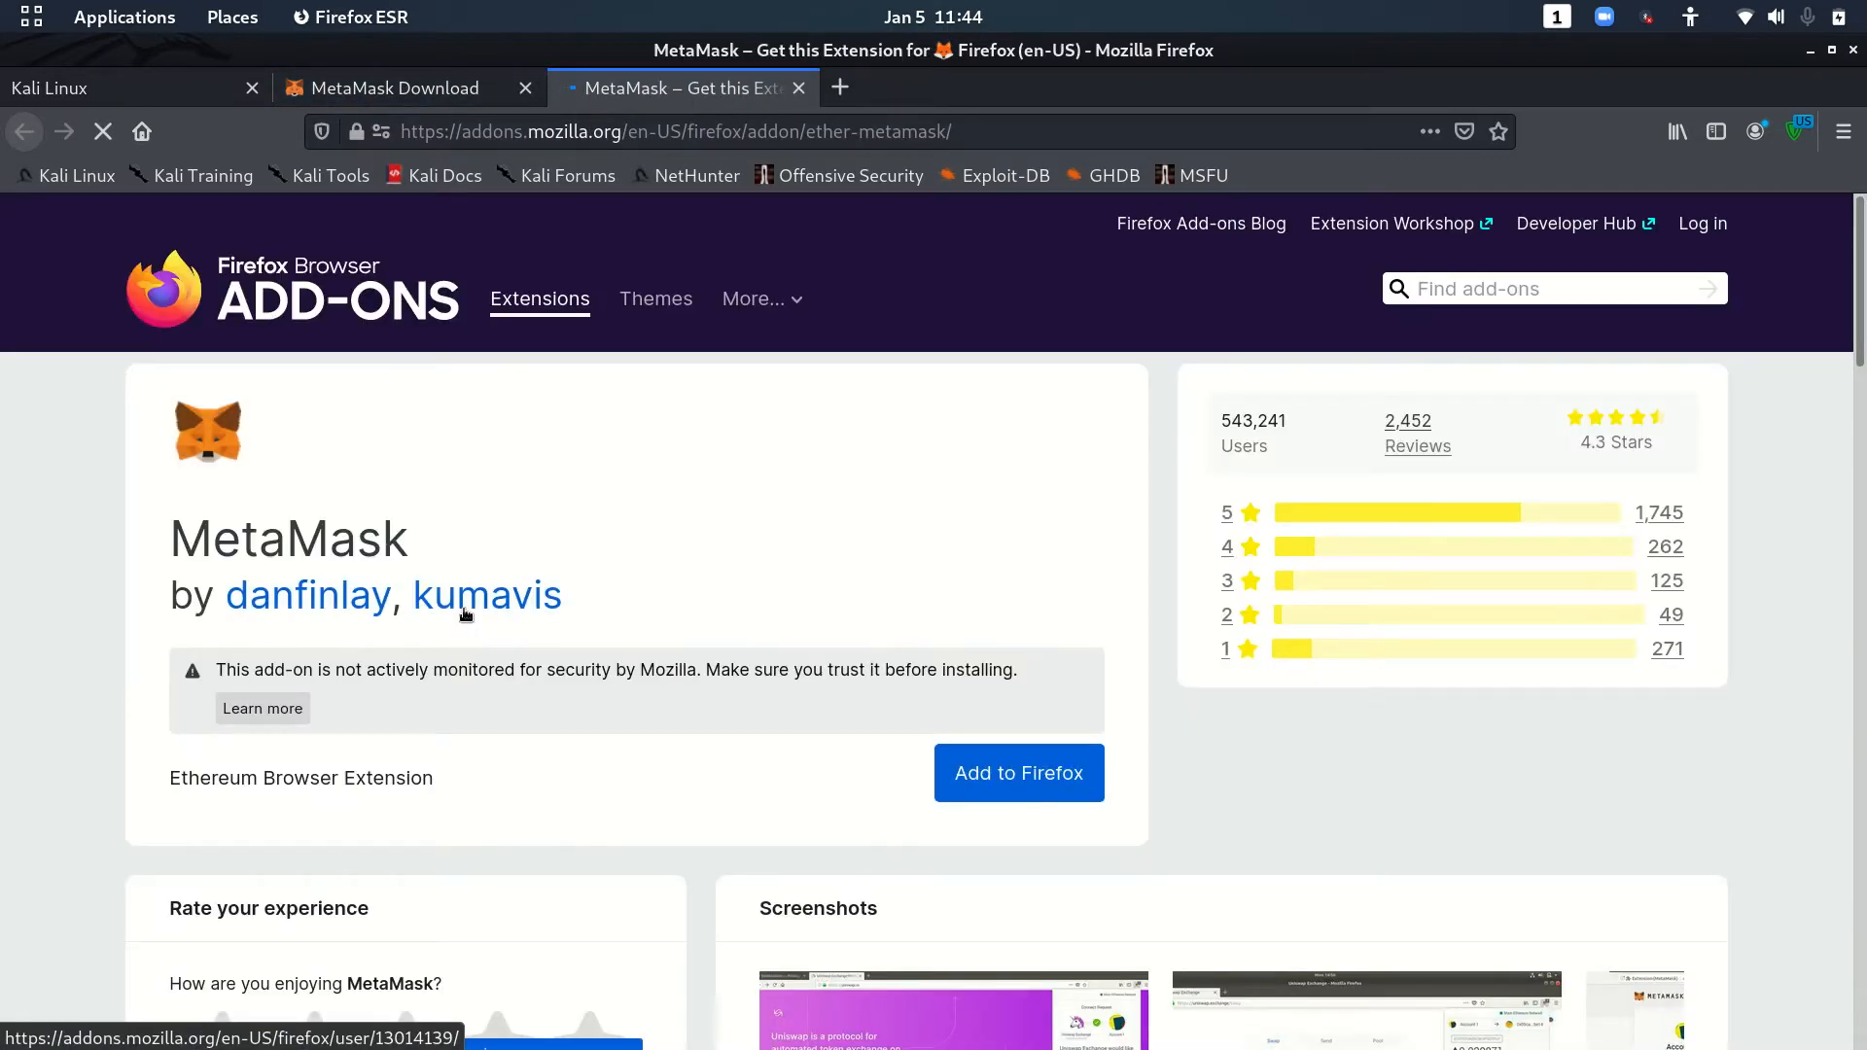
click(958, 778)
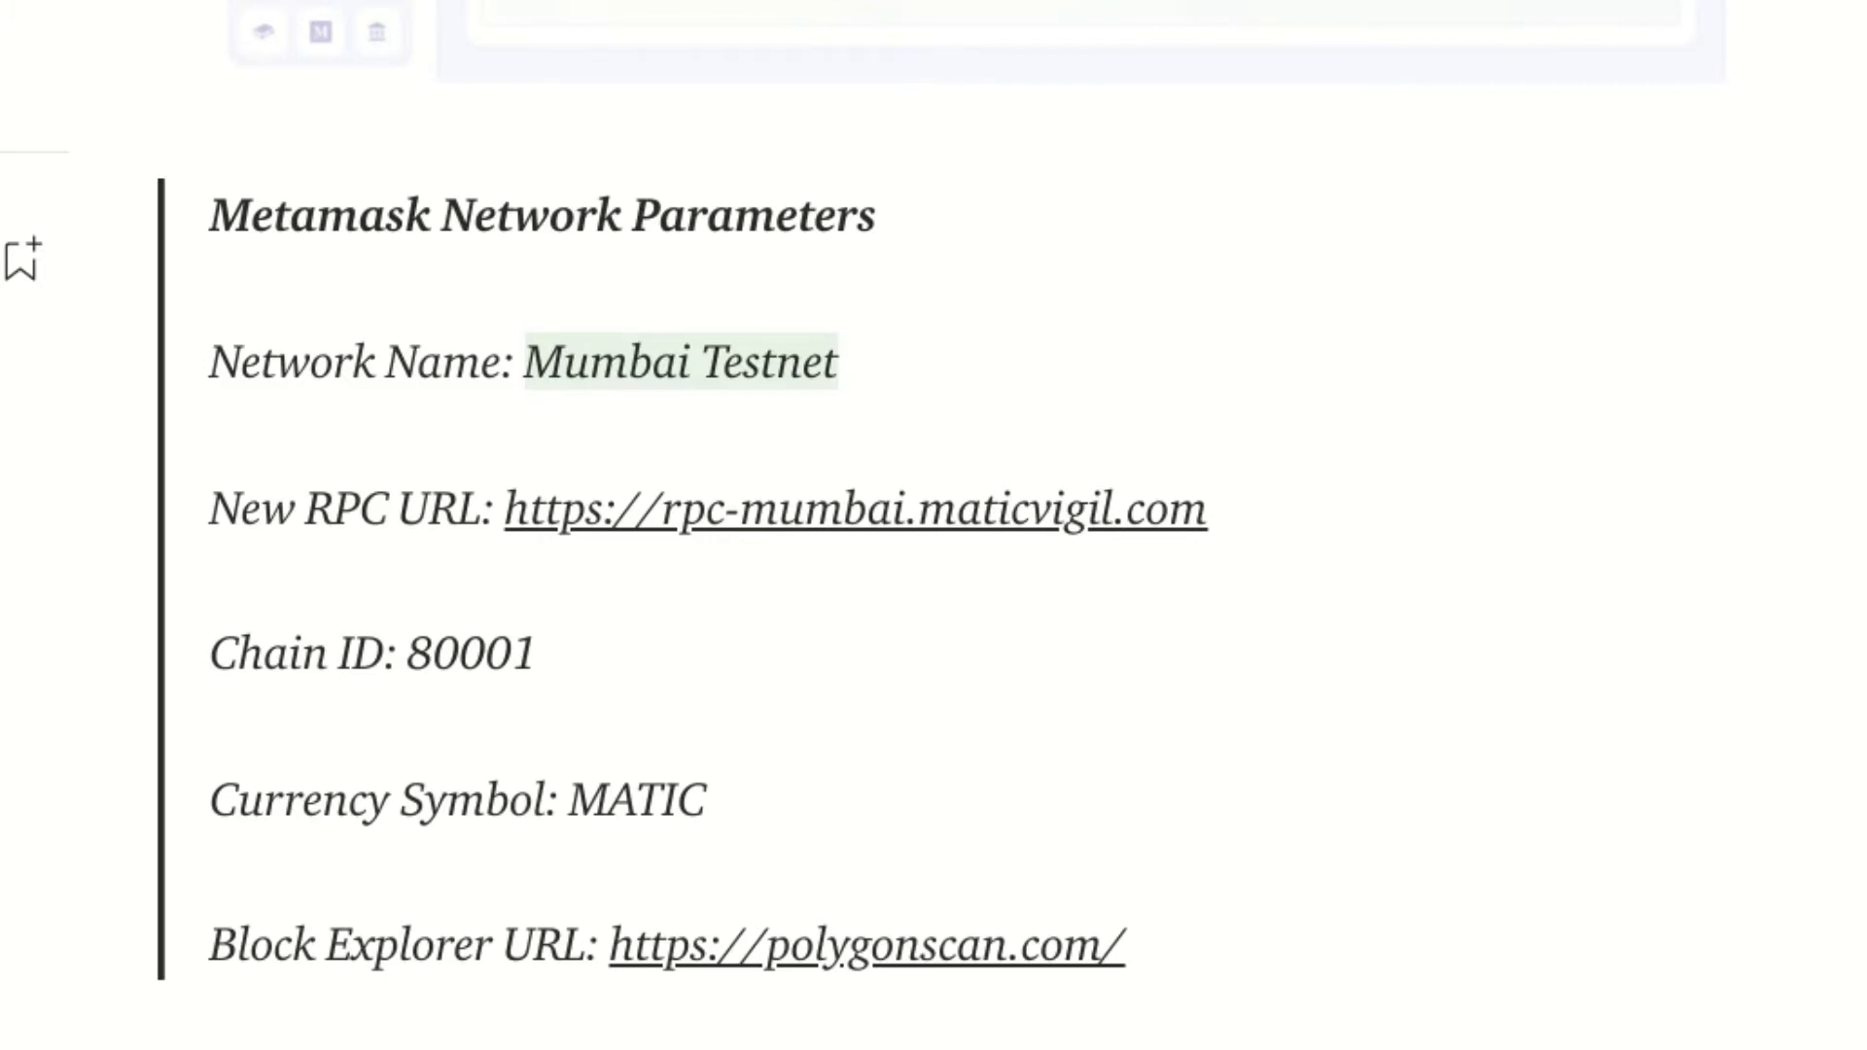
Start adding a custom network in MetaMask and name it Mumbai Testnet.
click(1543, 77)
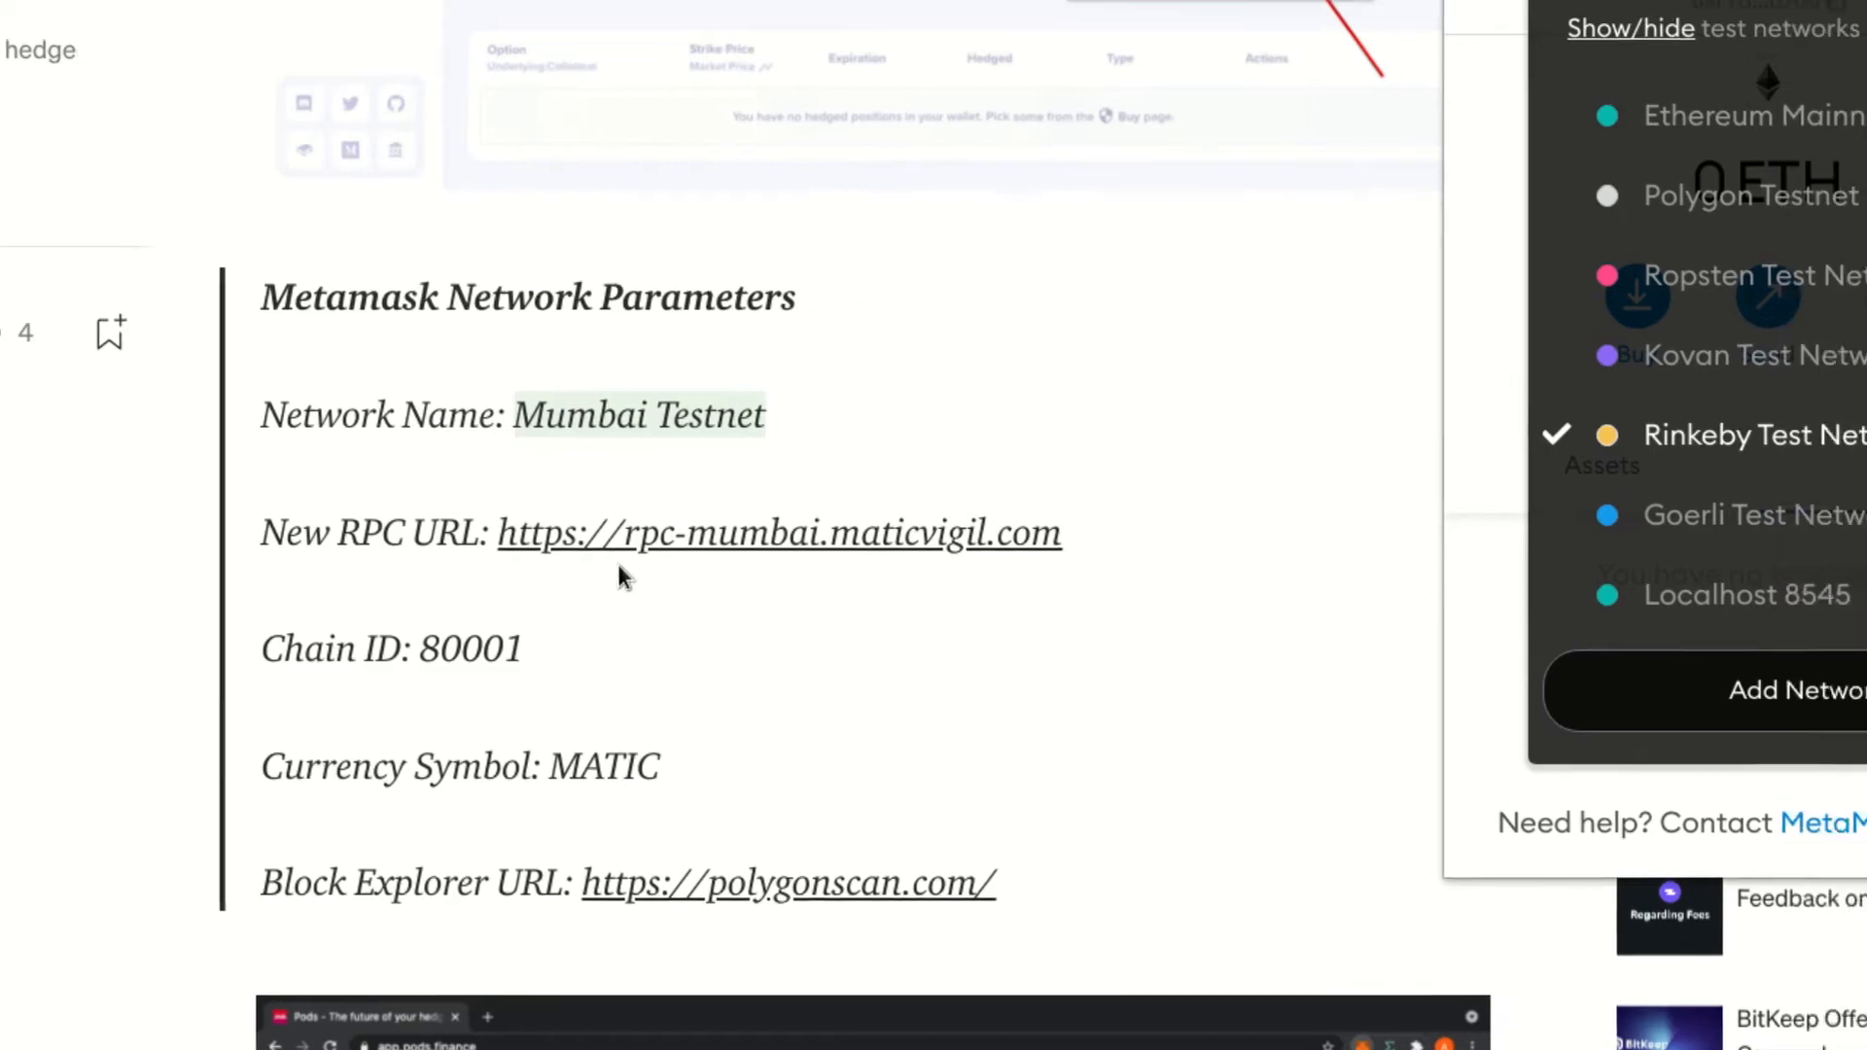
click(1559, 708)
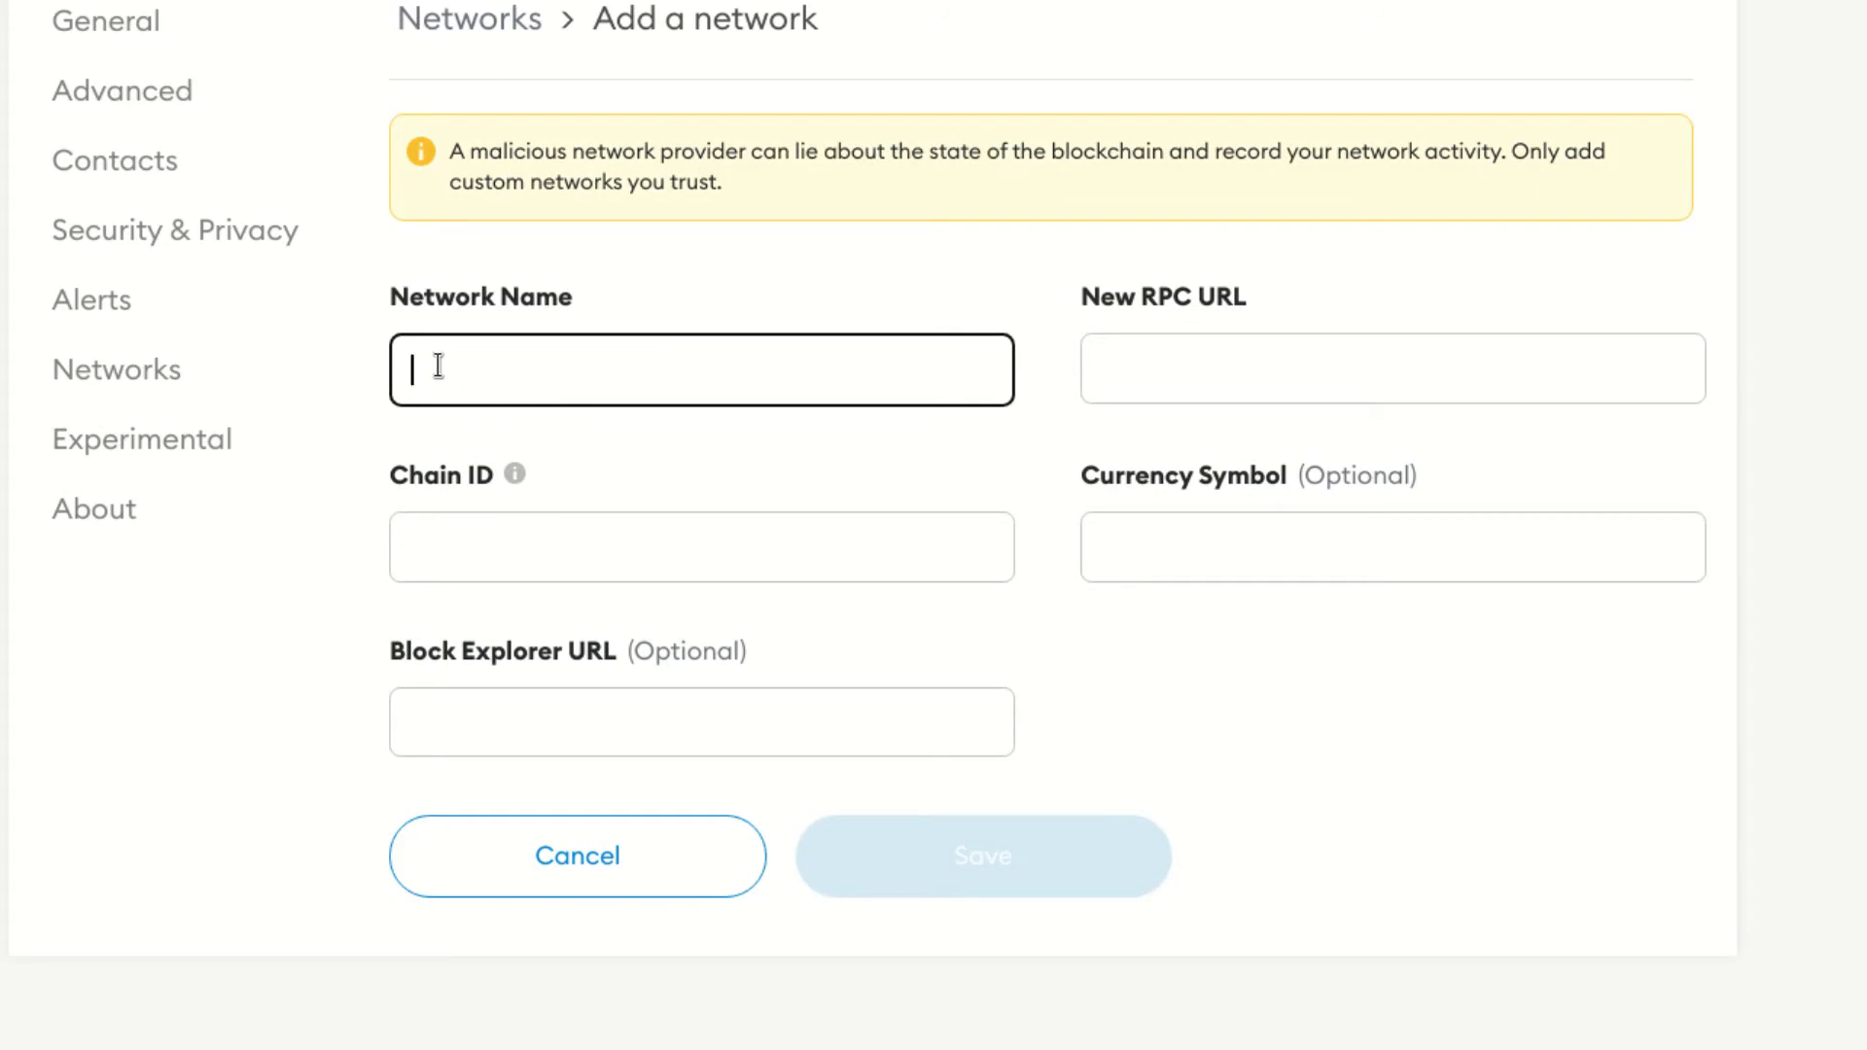
text(Mumbai Testnet)
click(1134, 384)
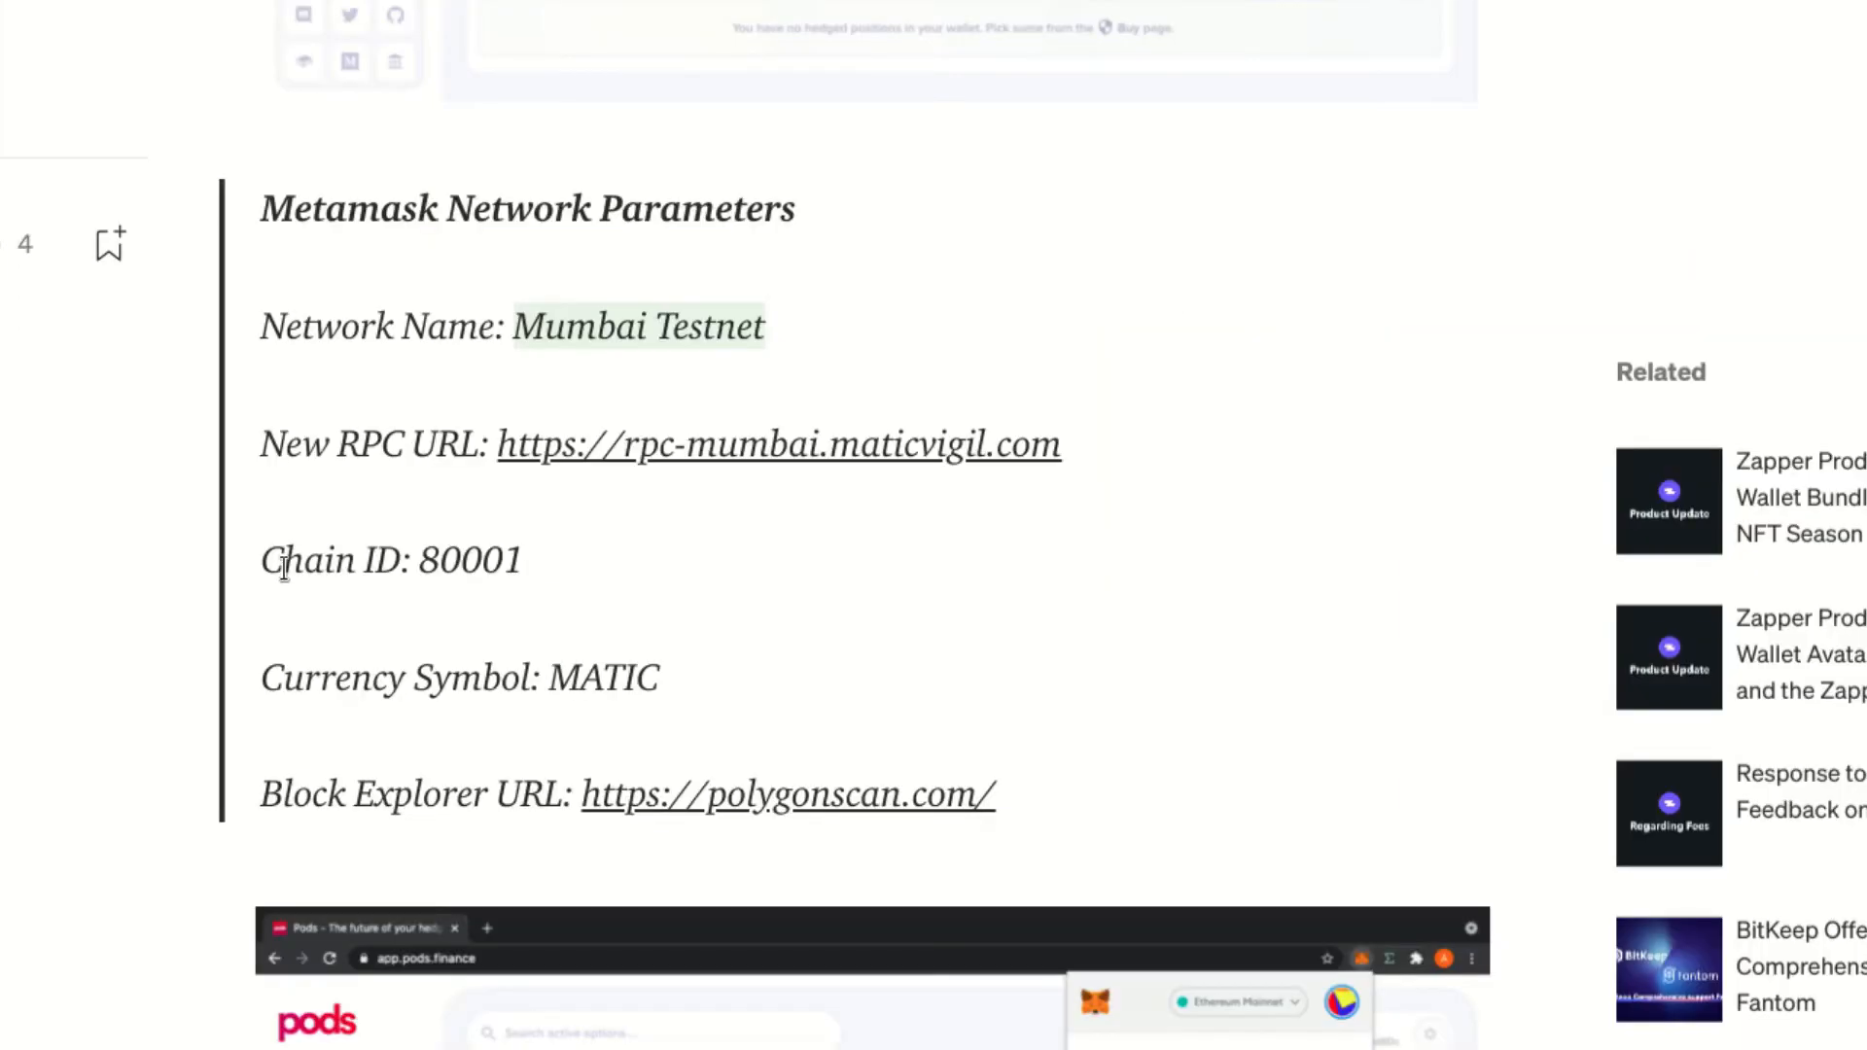
drag(1117, 457, 496, 445)
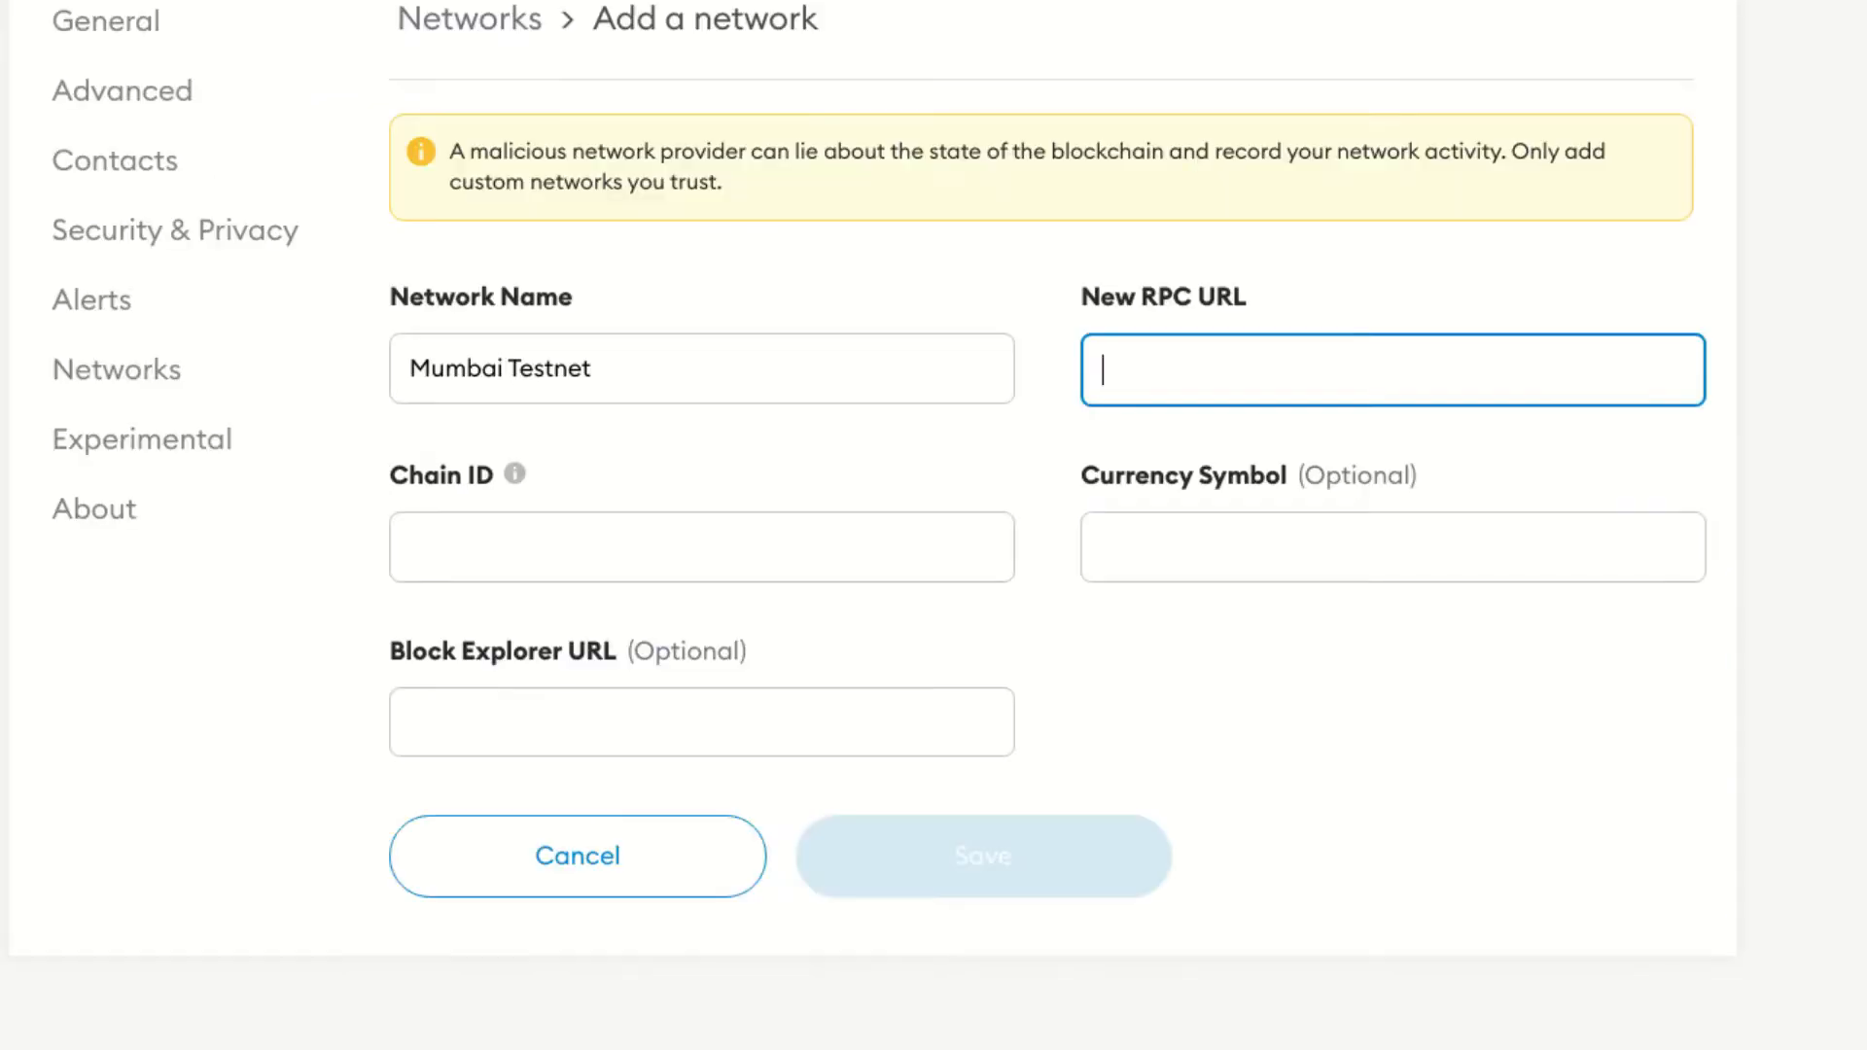
text(https://rpc-mumbai.maticvigil.com)
click(669, 570)
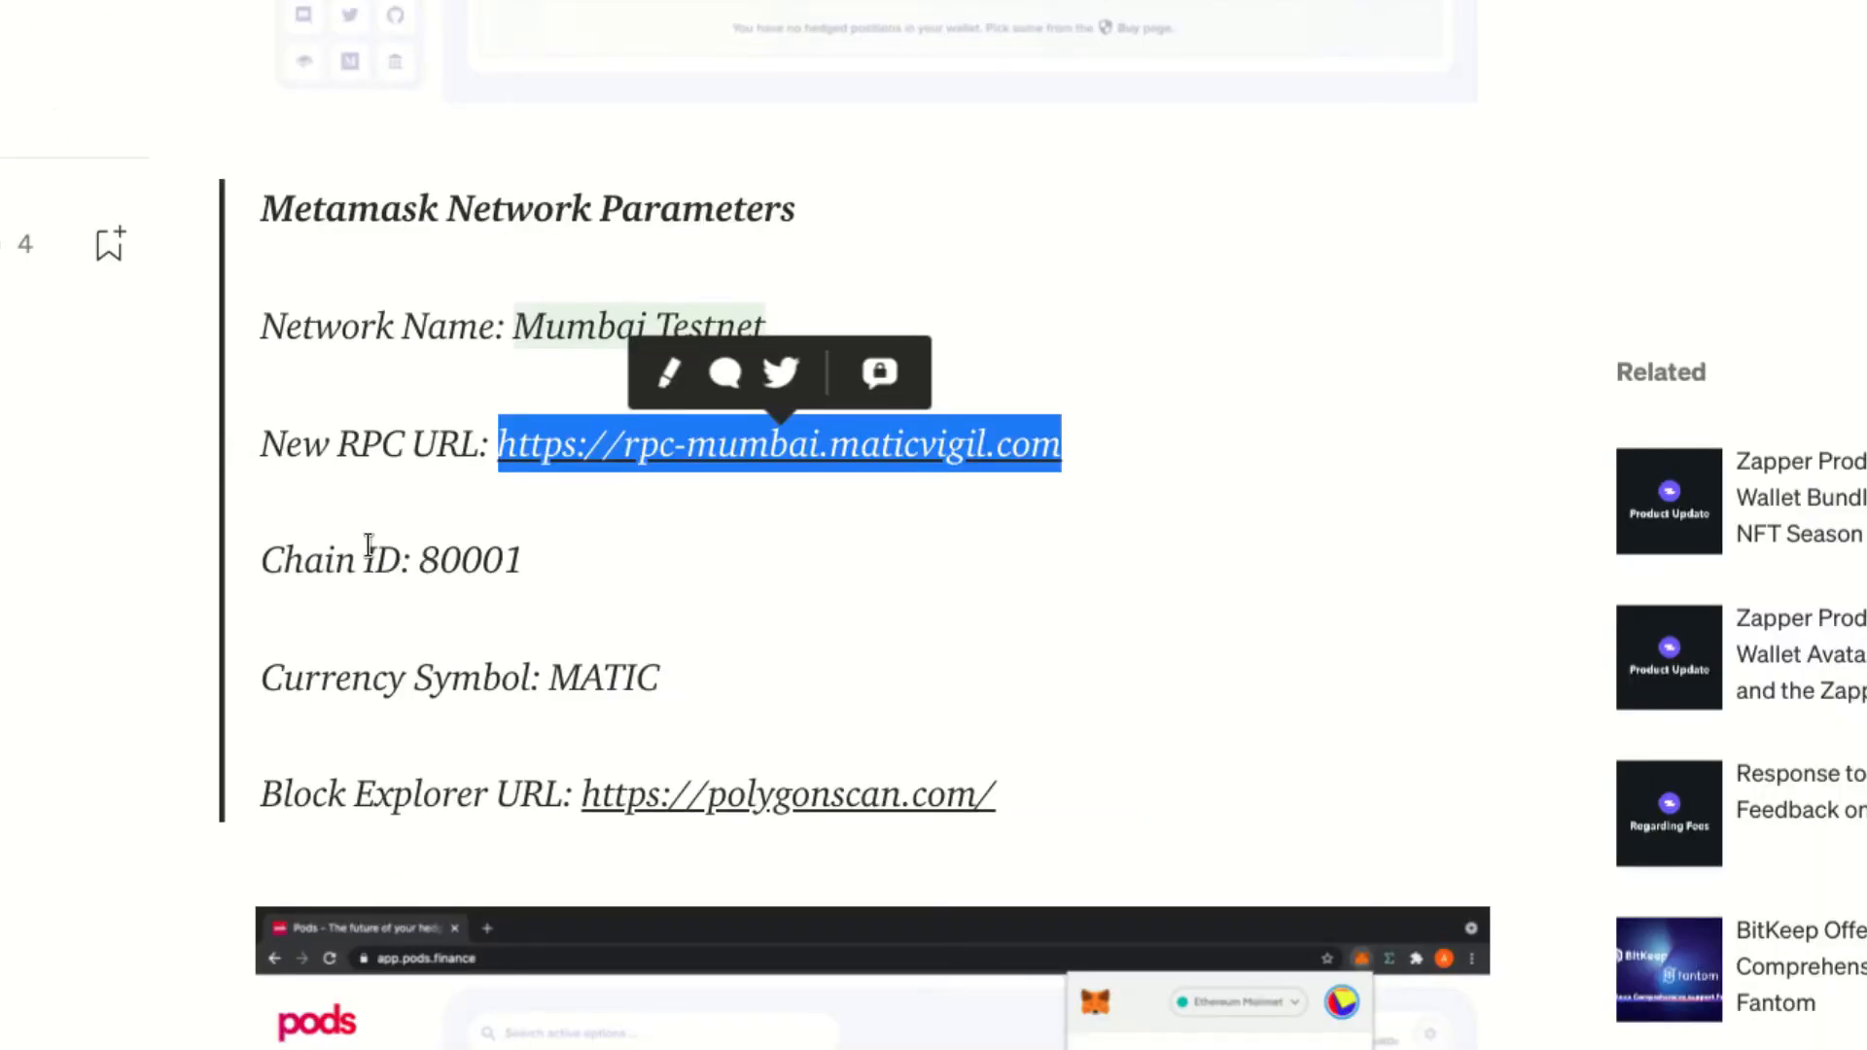
click(425, 567)
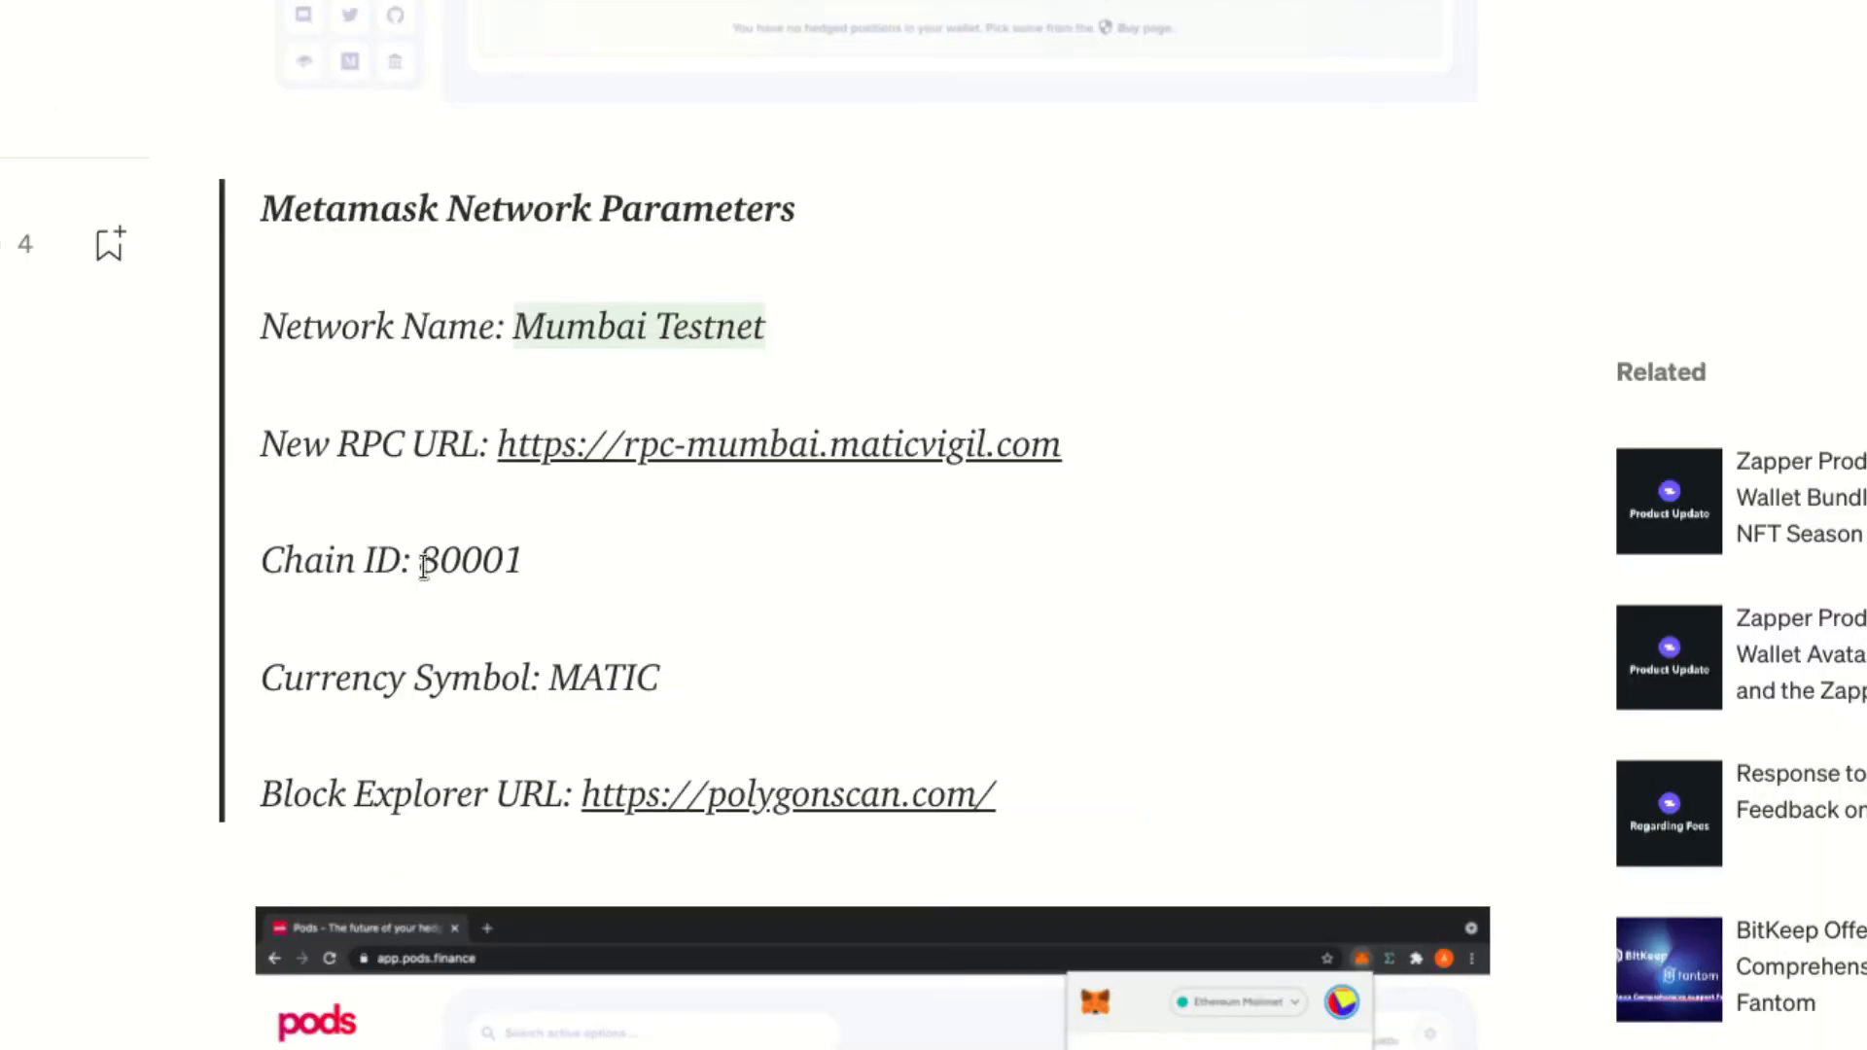
drag(425, 567, 554, 574)
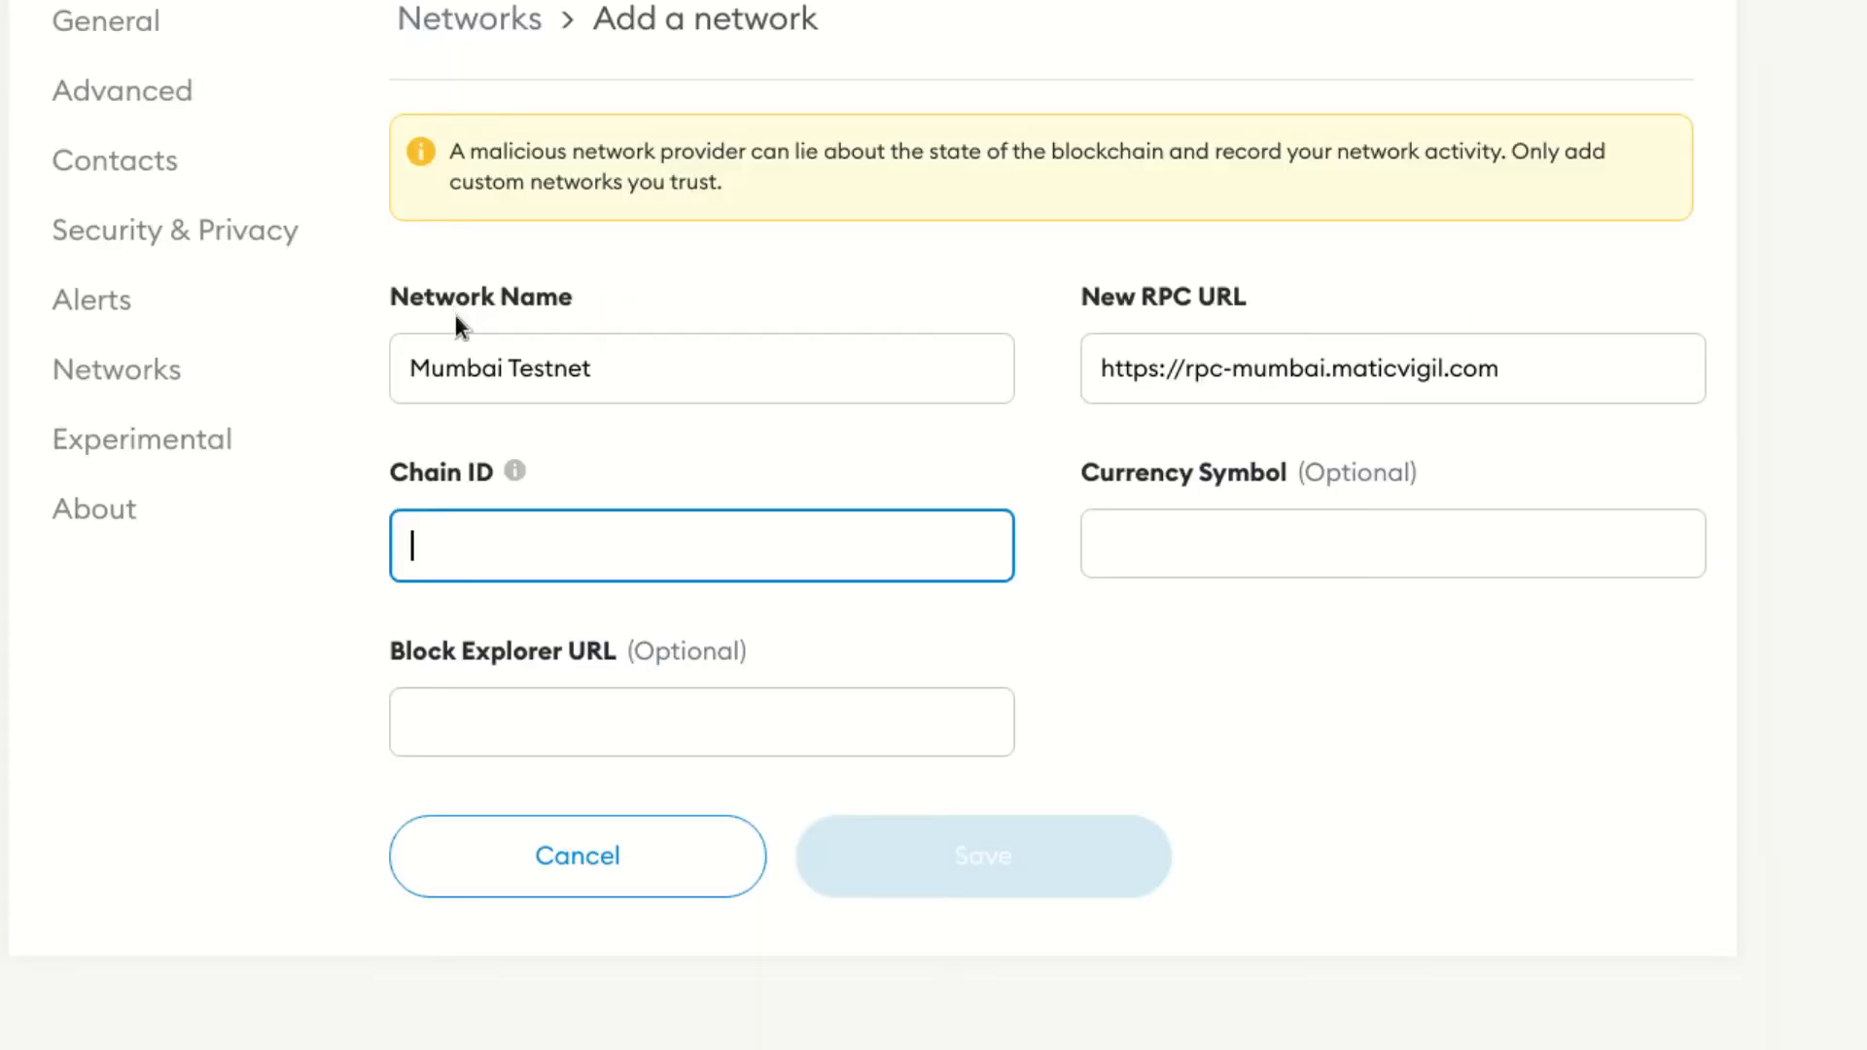
text(80001)
click(1148, 544)
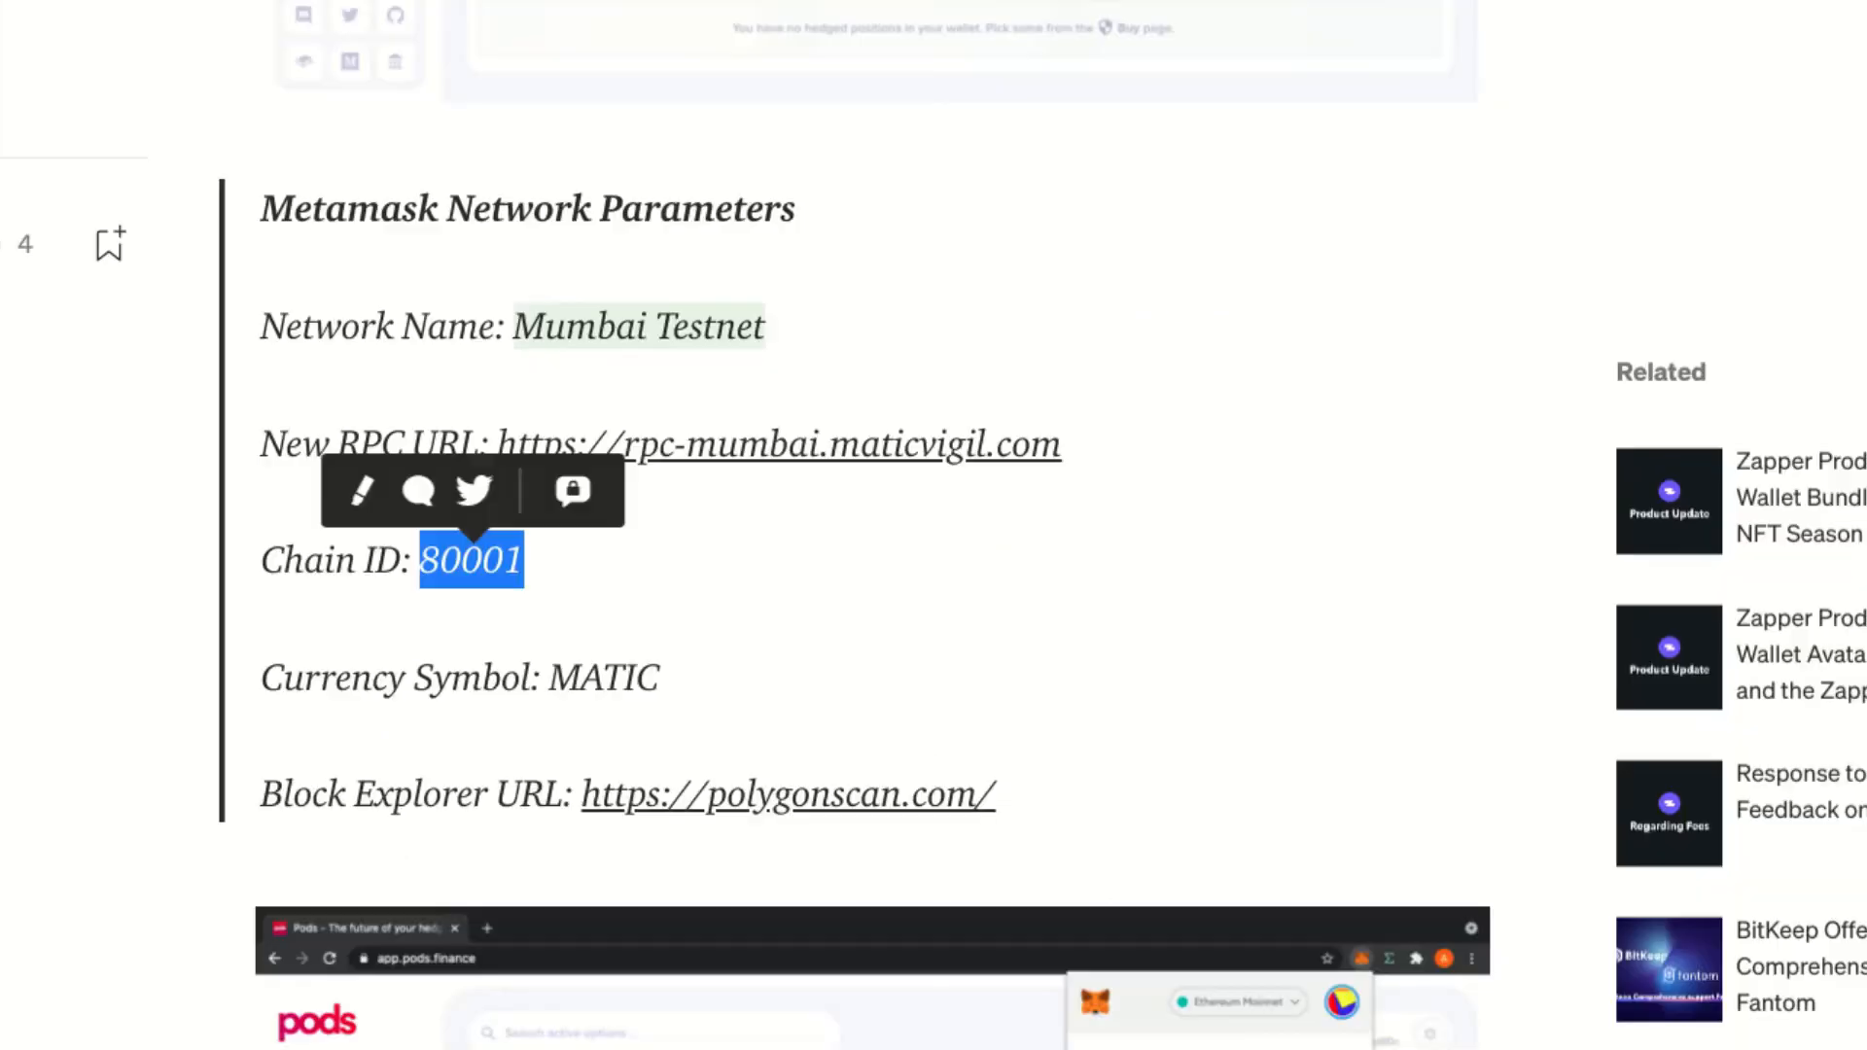
click(493, 667)
drag(564, 673, 709, 709)
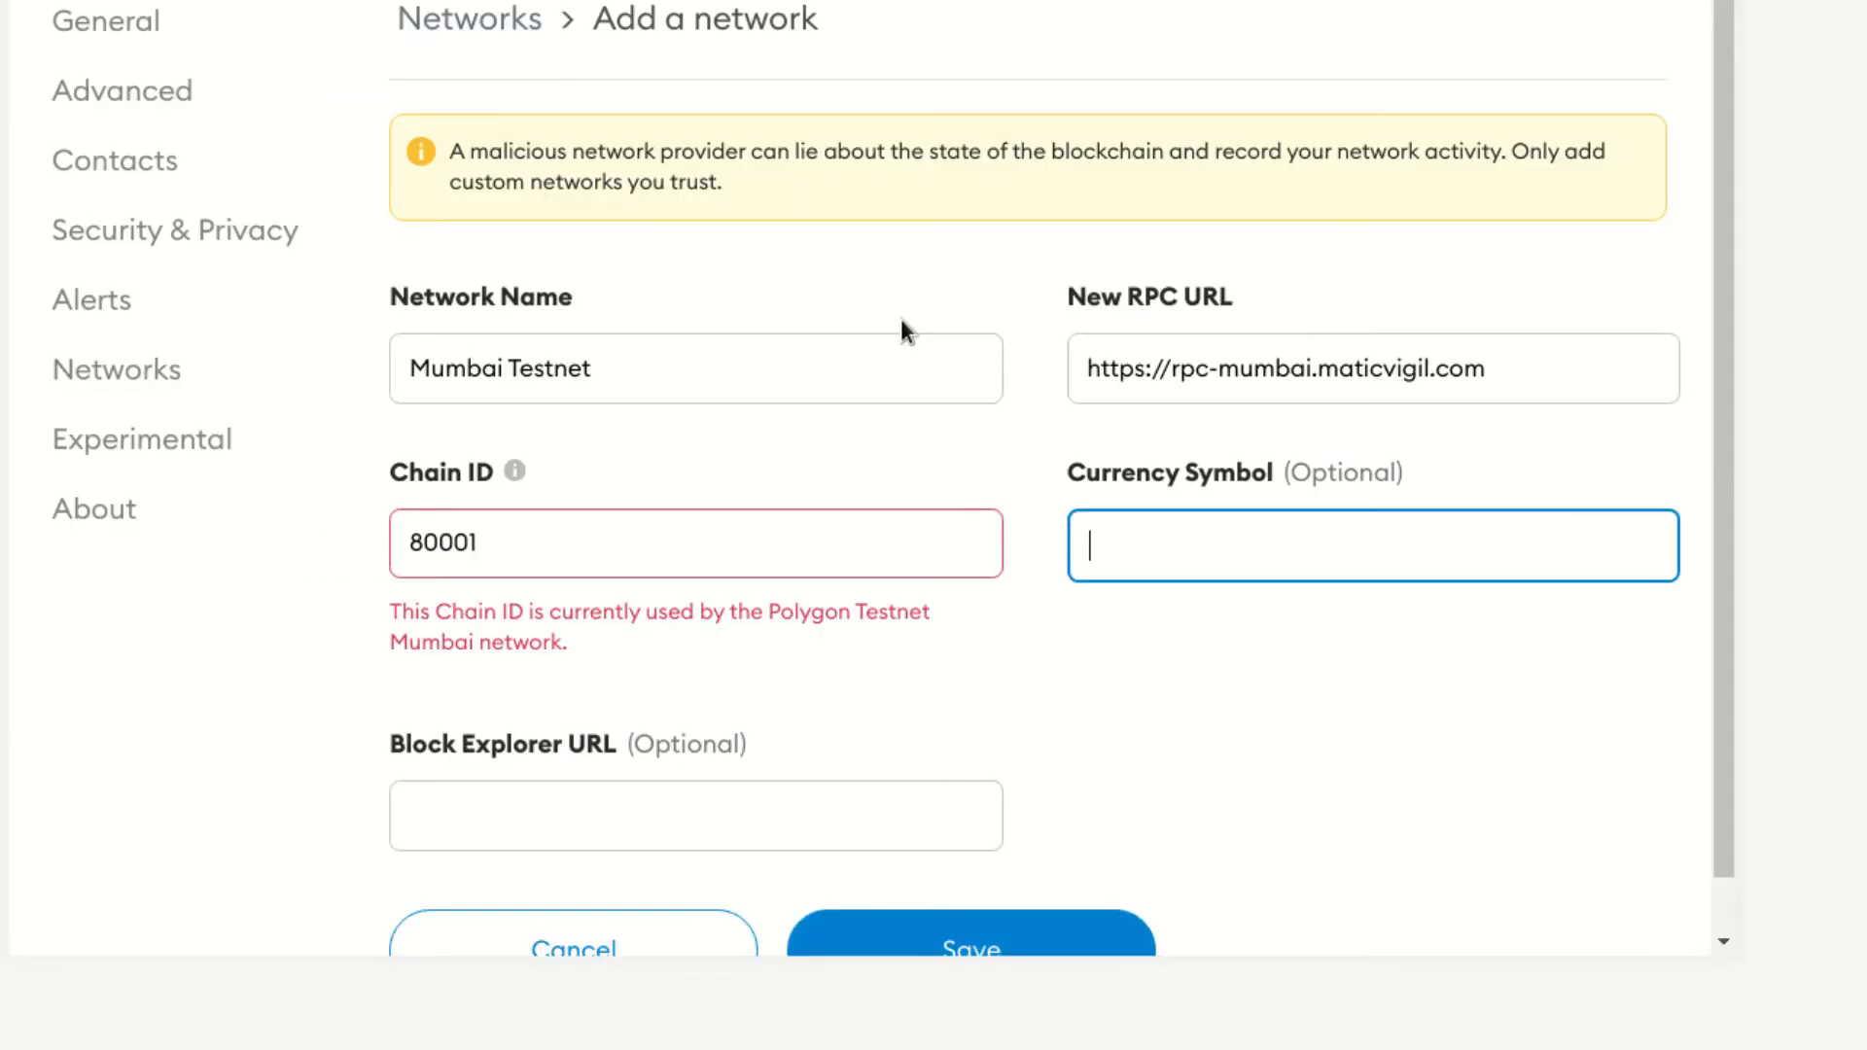
text(MATIC)
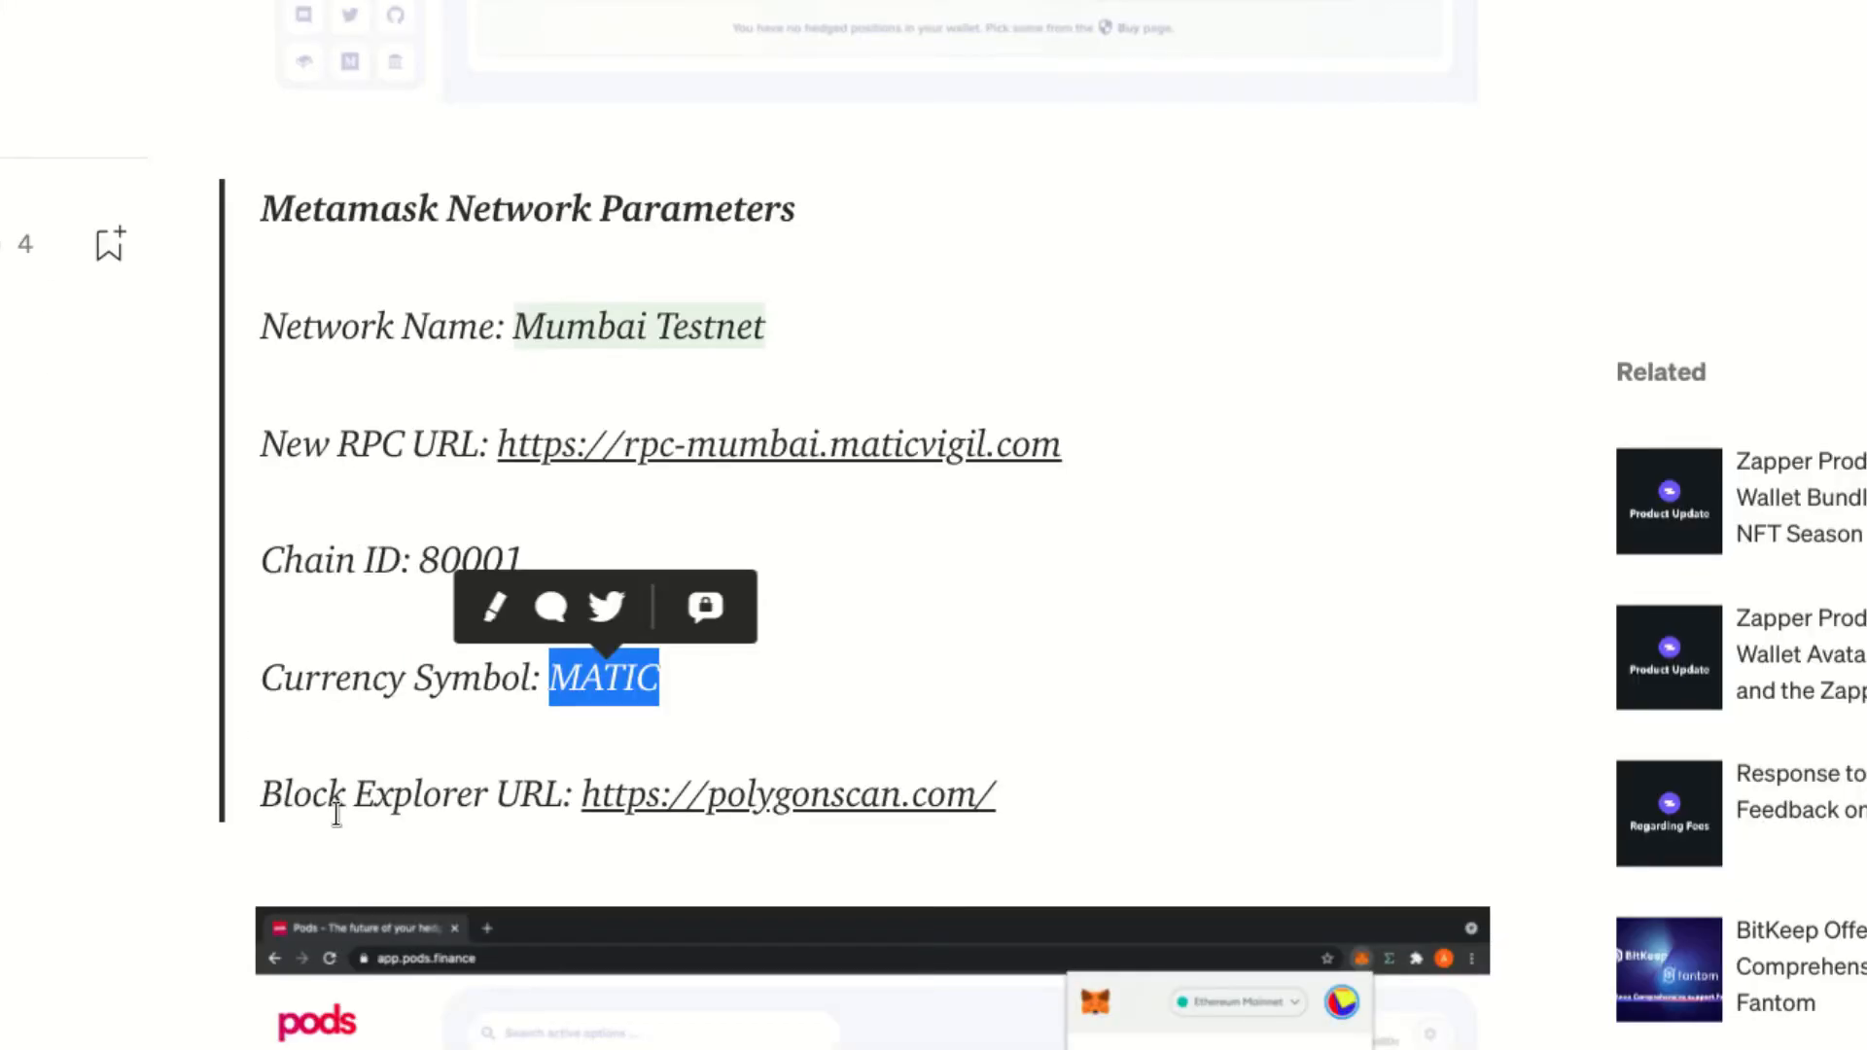
drag(1031, 813, 582, 786)
key(ctrl+c)
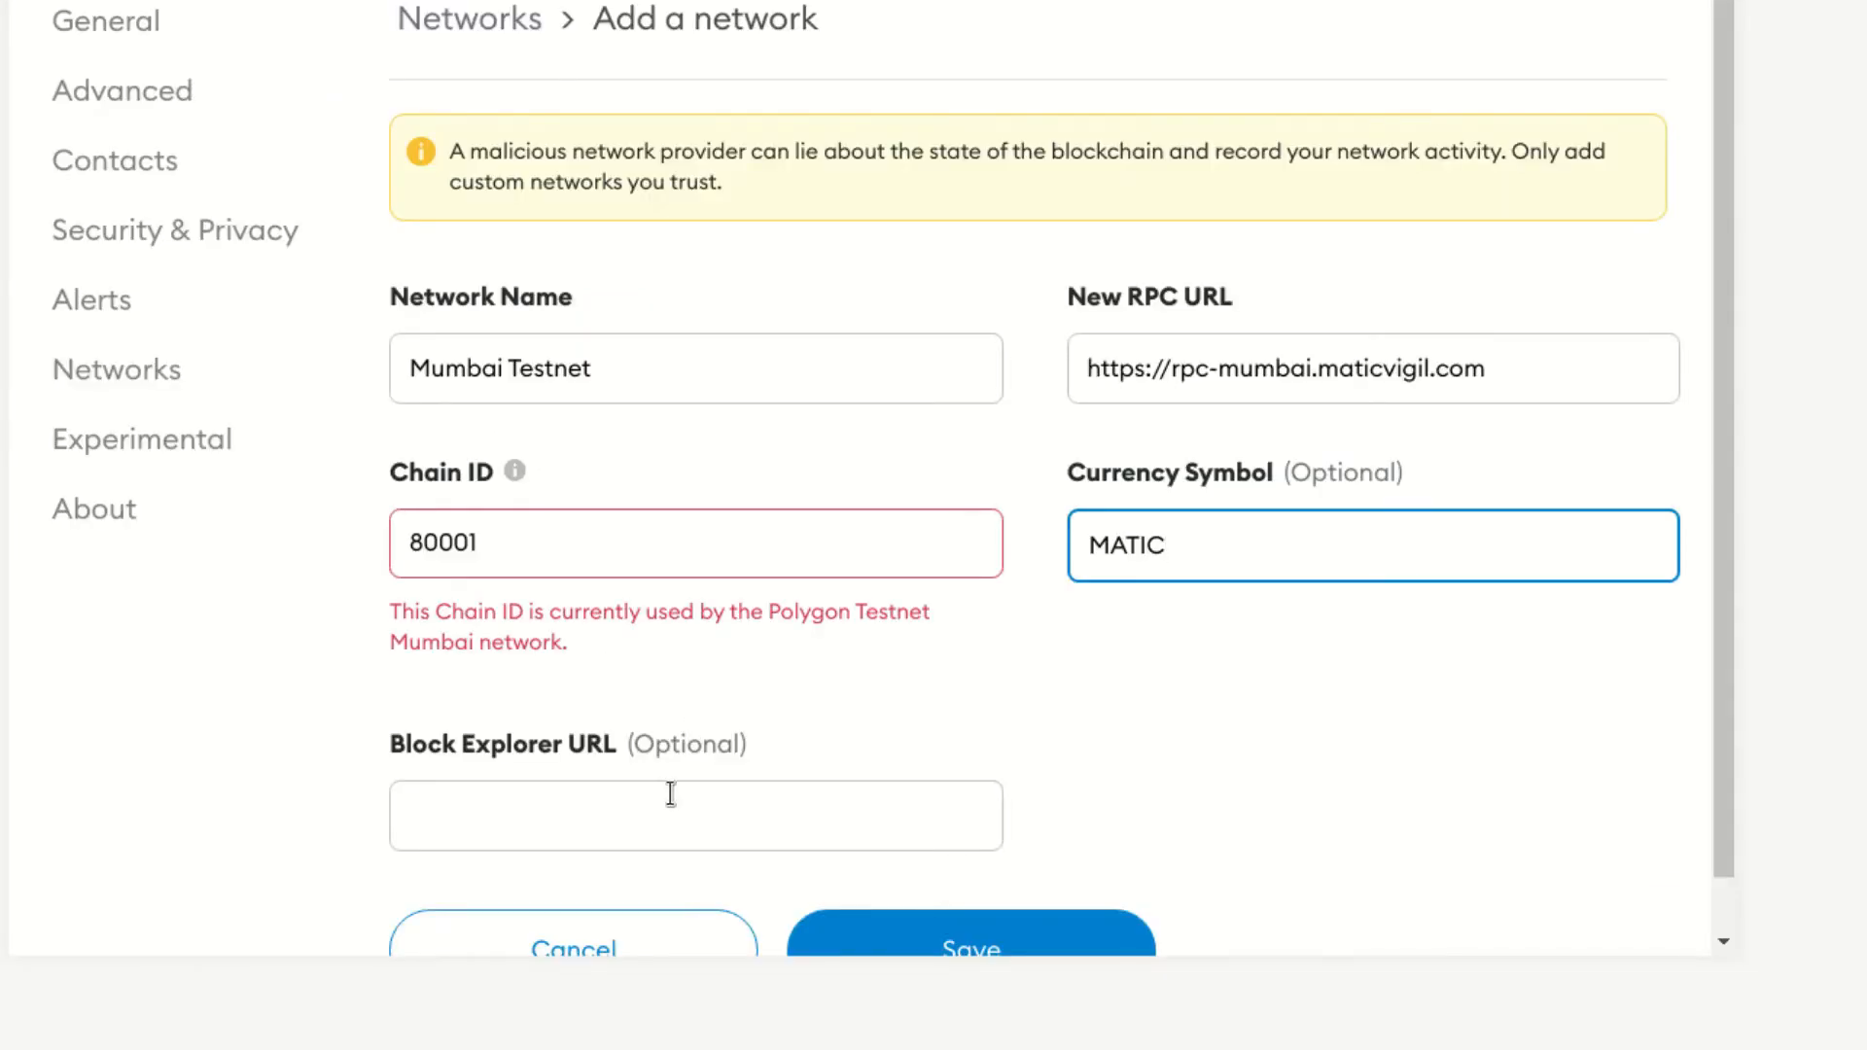
click(671, 792)
key(ctrl+v)
click(1218, 720)
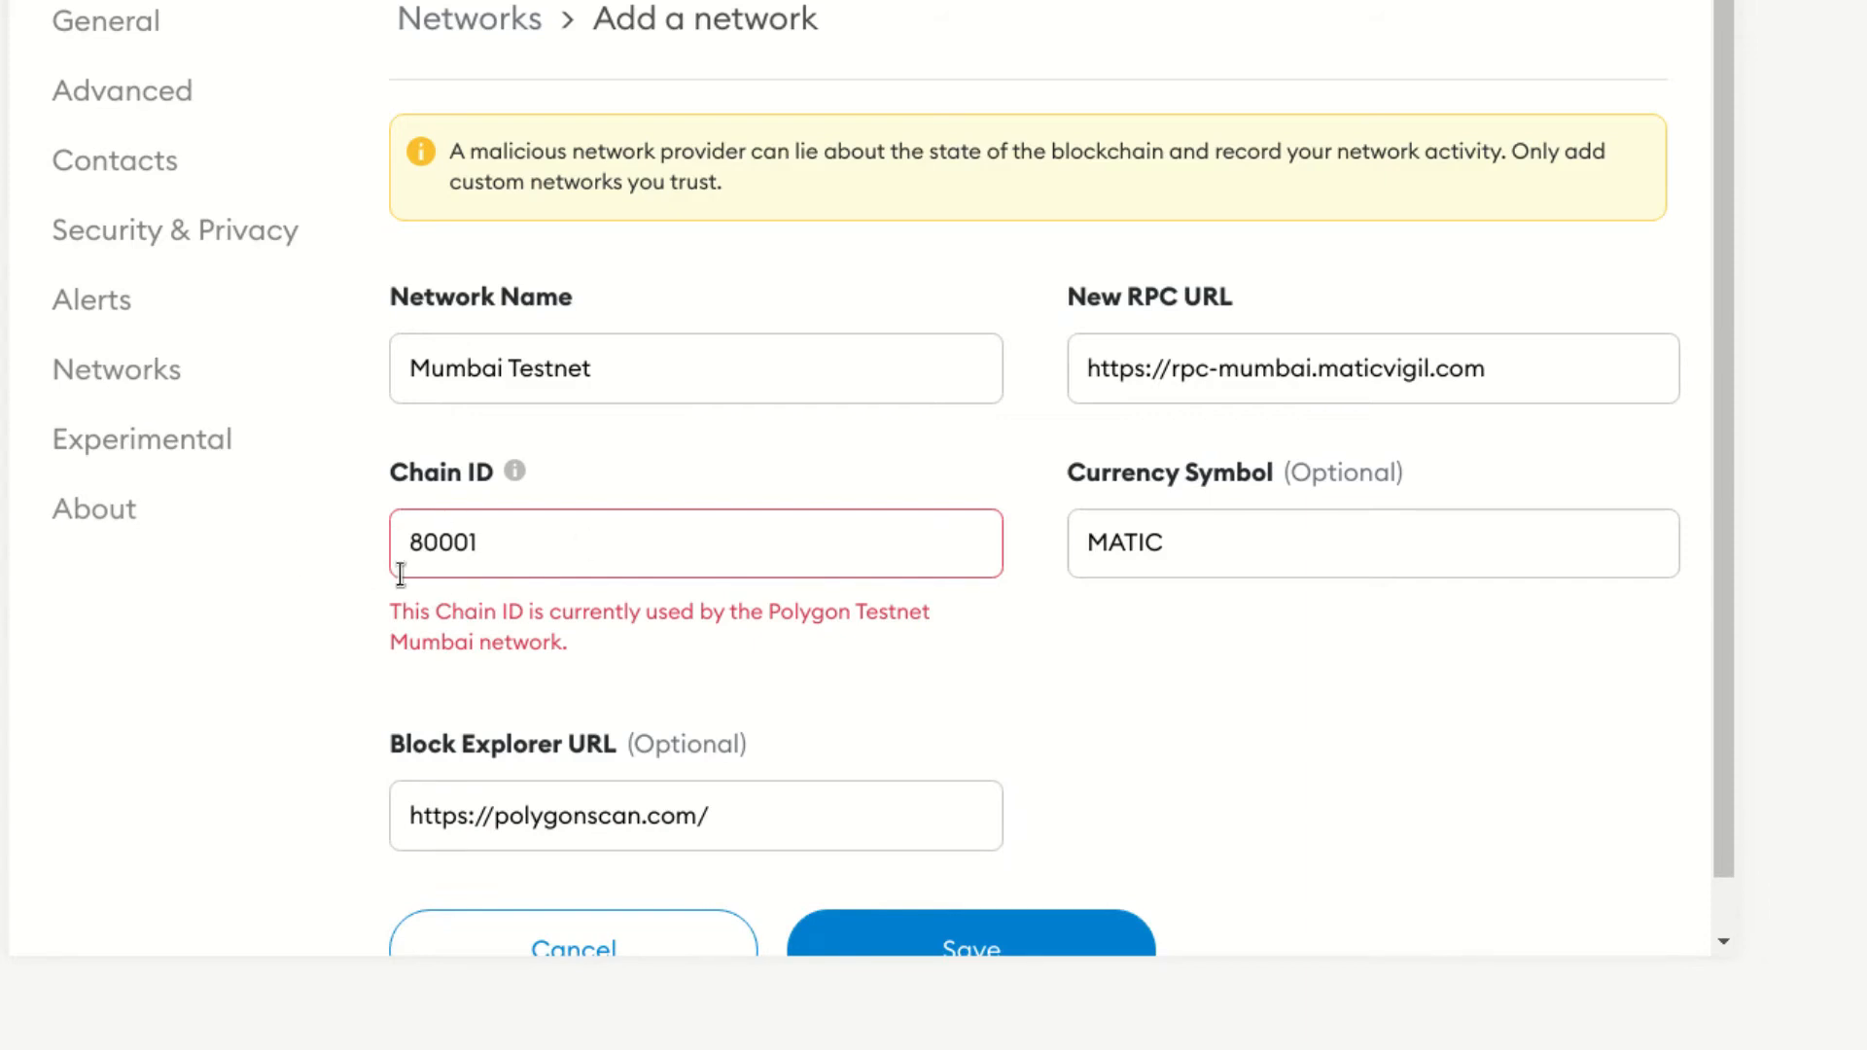
Check the message under the chain ID and leave the new network form without saving.
drag(404, 612, 628, 644)
click(633, 641)
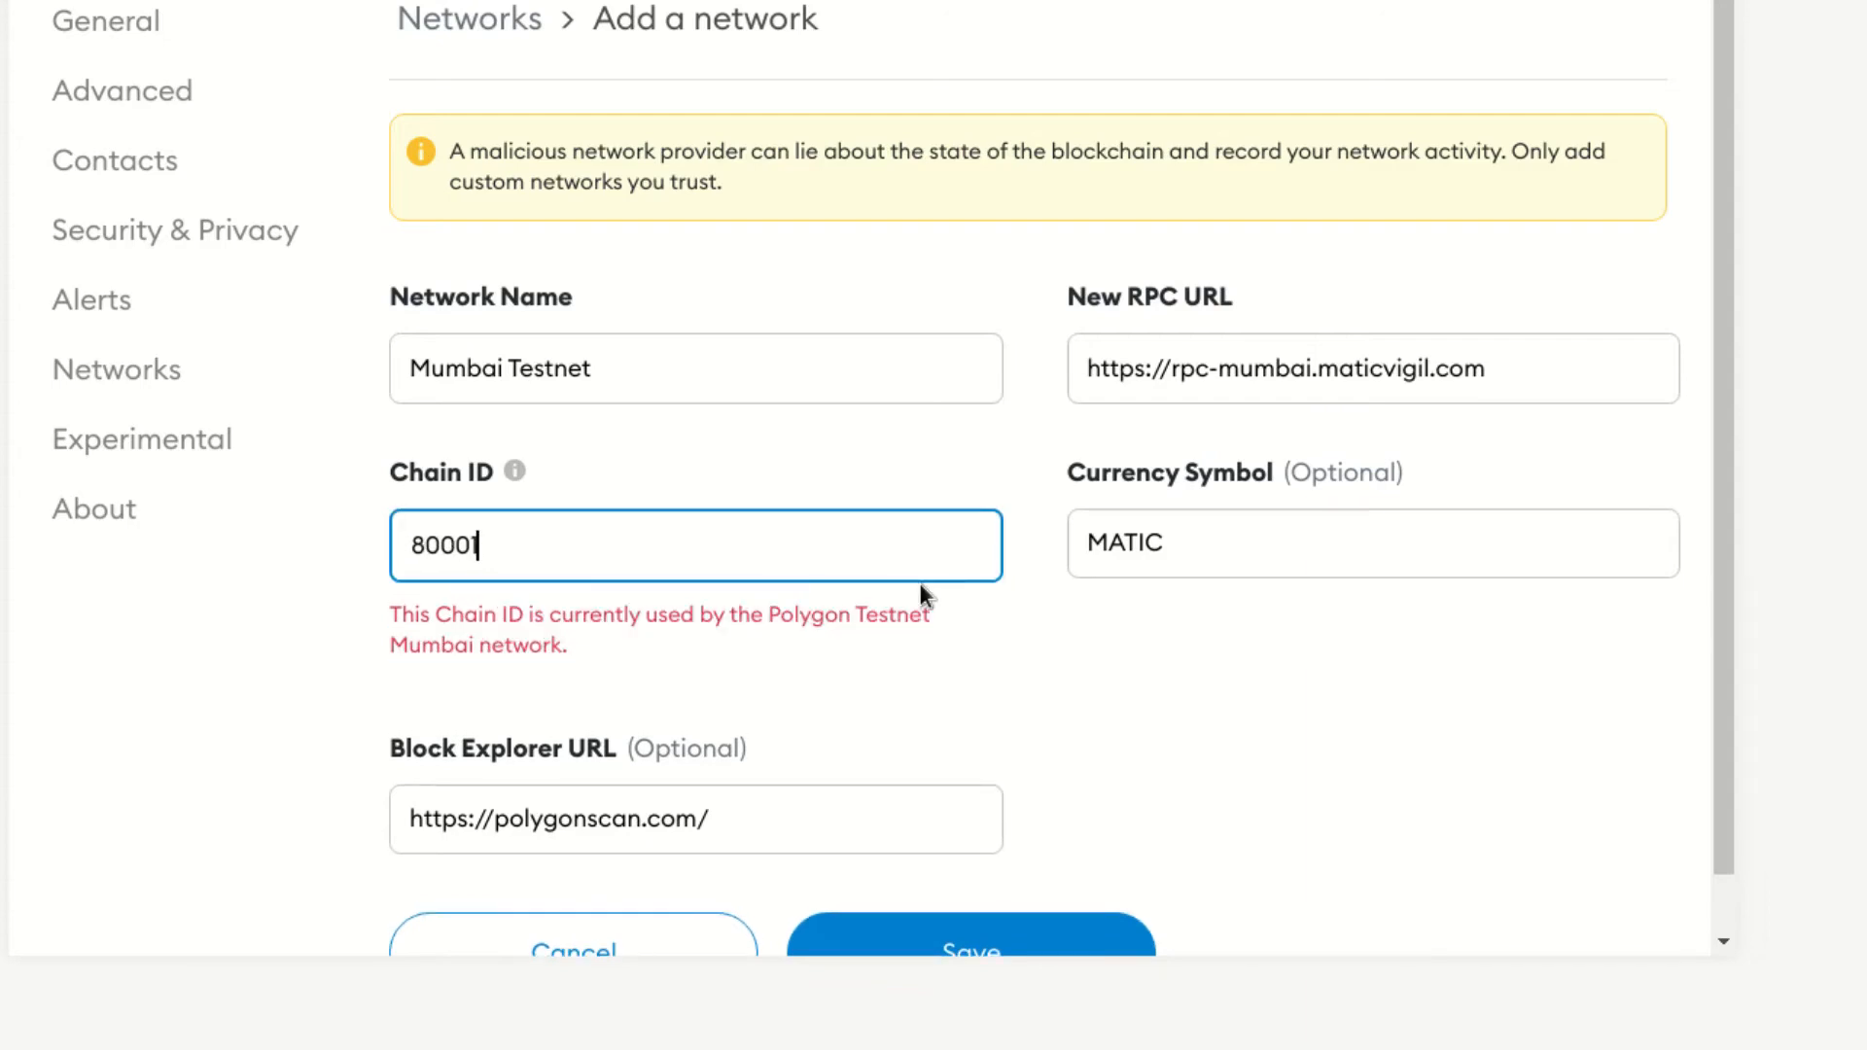
scroll(920, 585, down, 1)
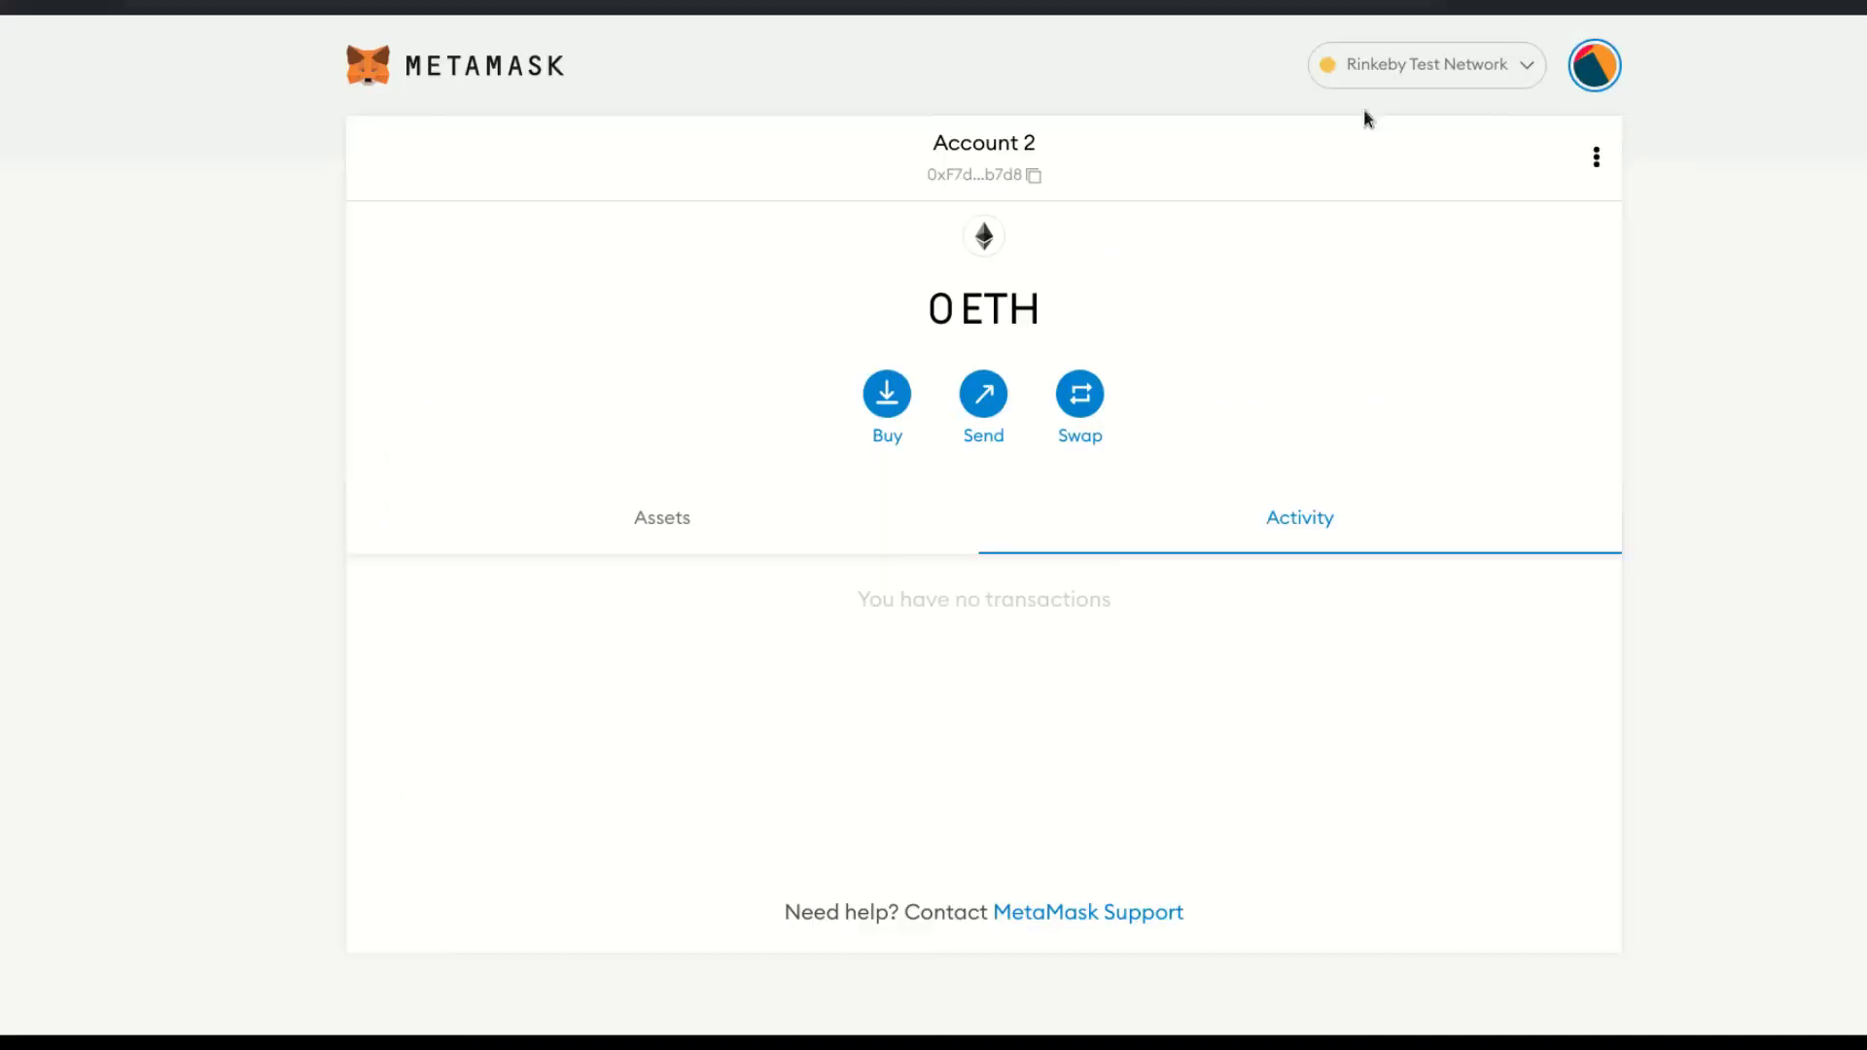
Switch the wallet to the Polygon Testnet Mumbai network and look over the account's activity.
click(1500, 86)
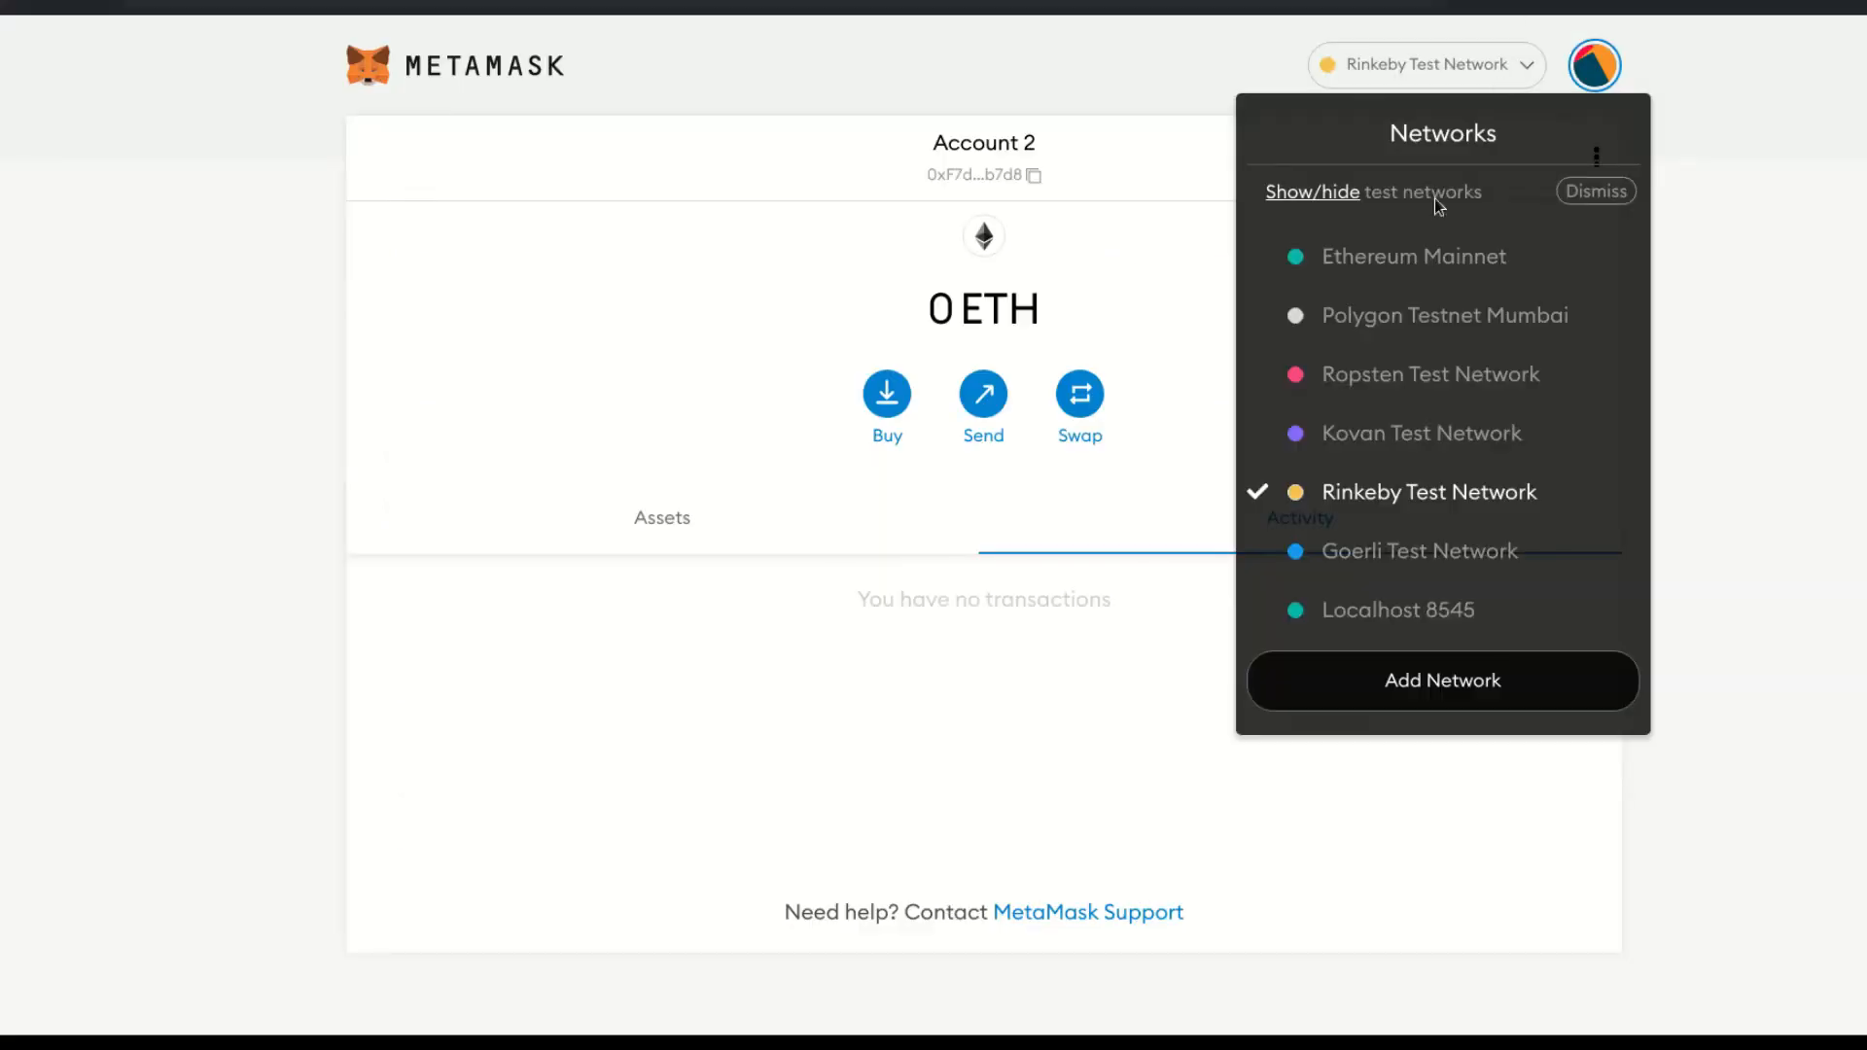
click(1417, 321)
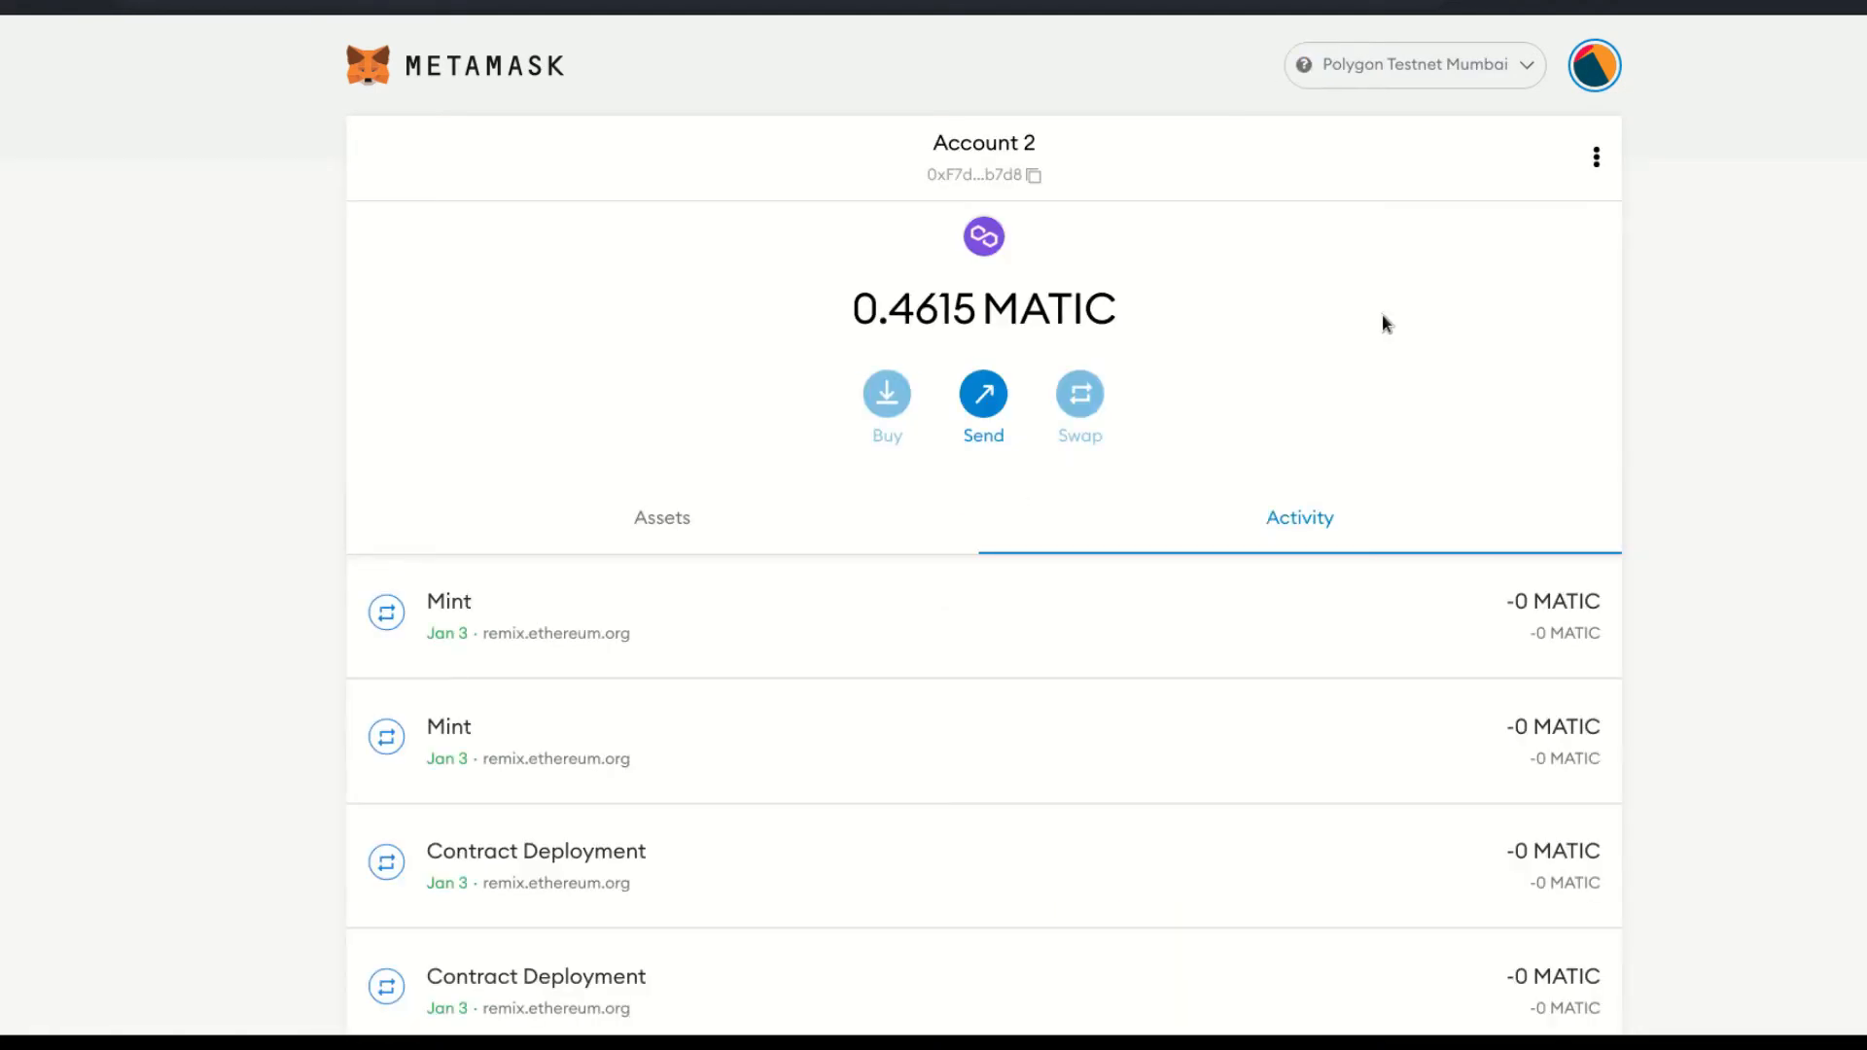
scroll(1307, 430, down, 1)
scroll(1307, 430, up, 1)
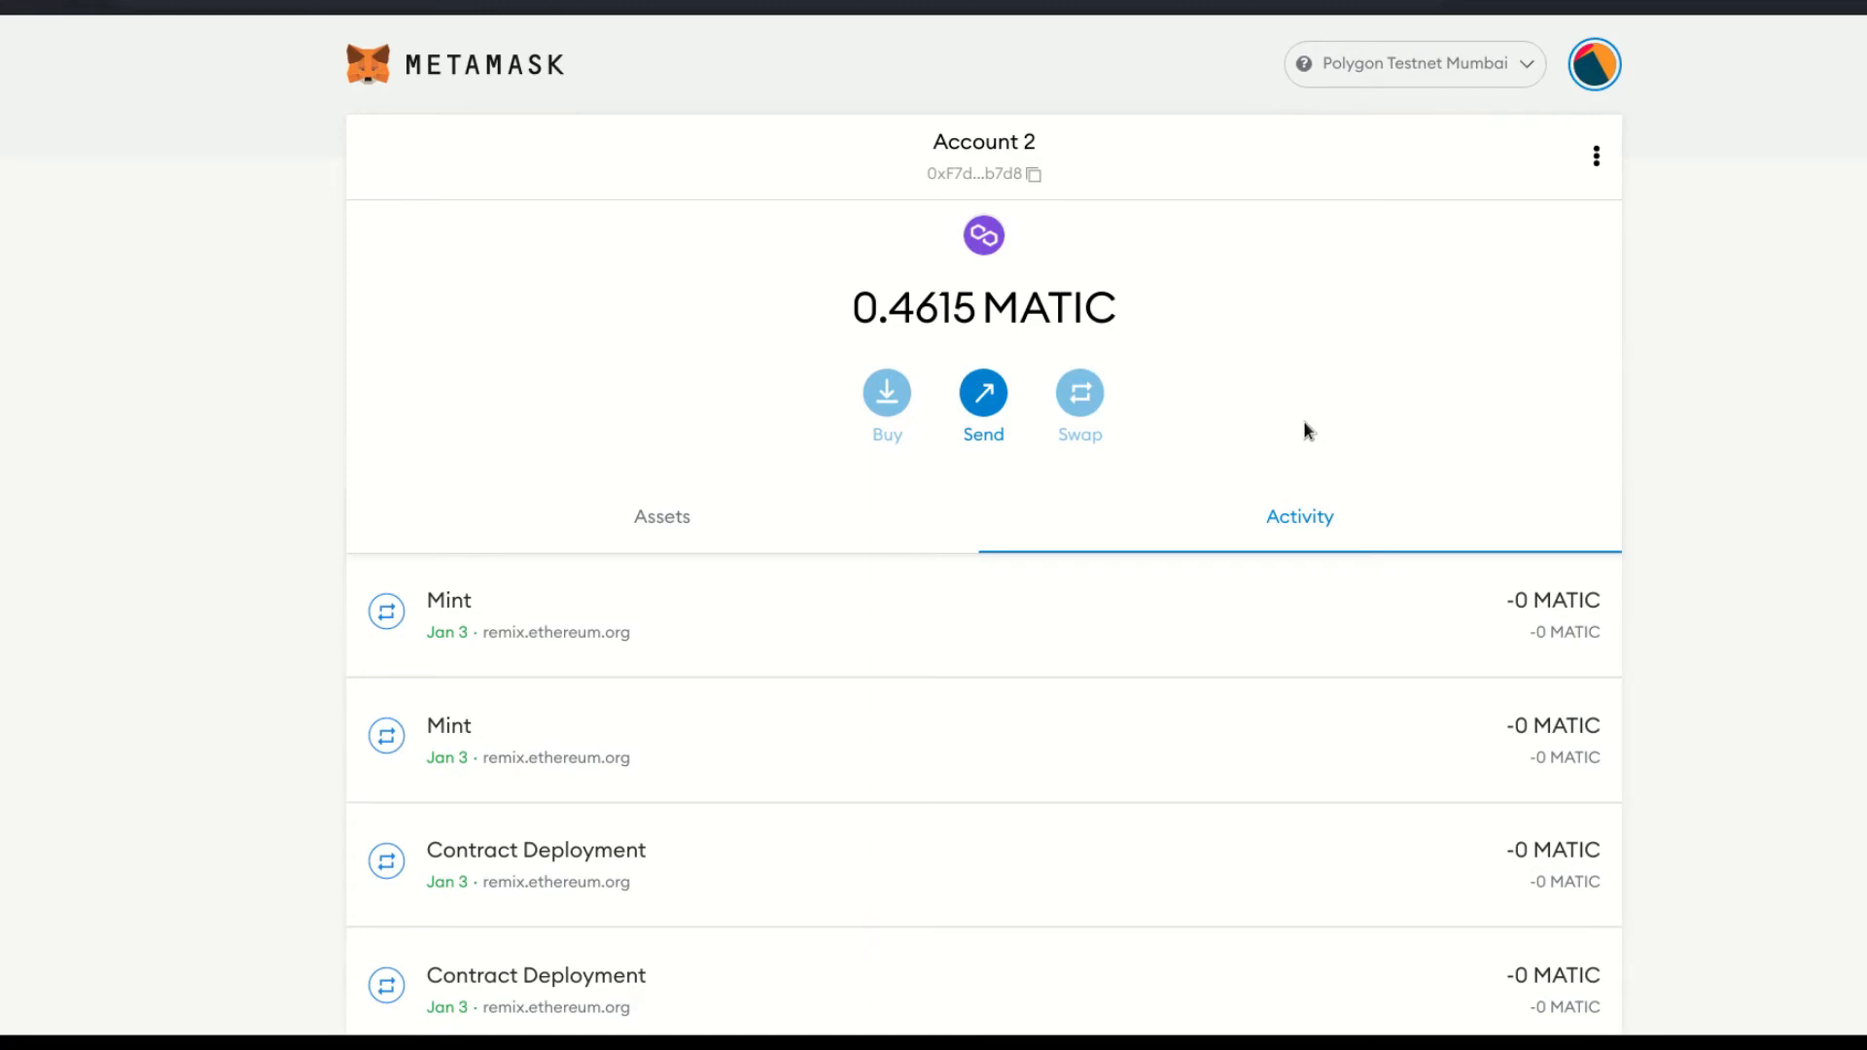
Copy the account's wallet address and show its assets.
click(1033, 183)
click(699, 523)
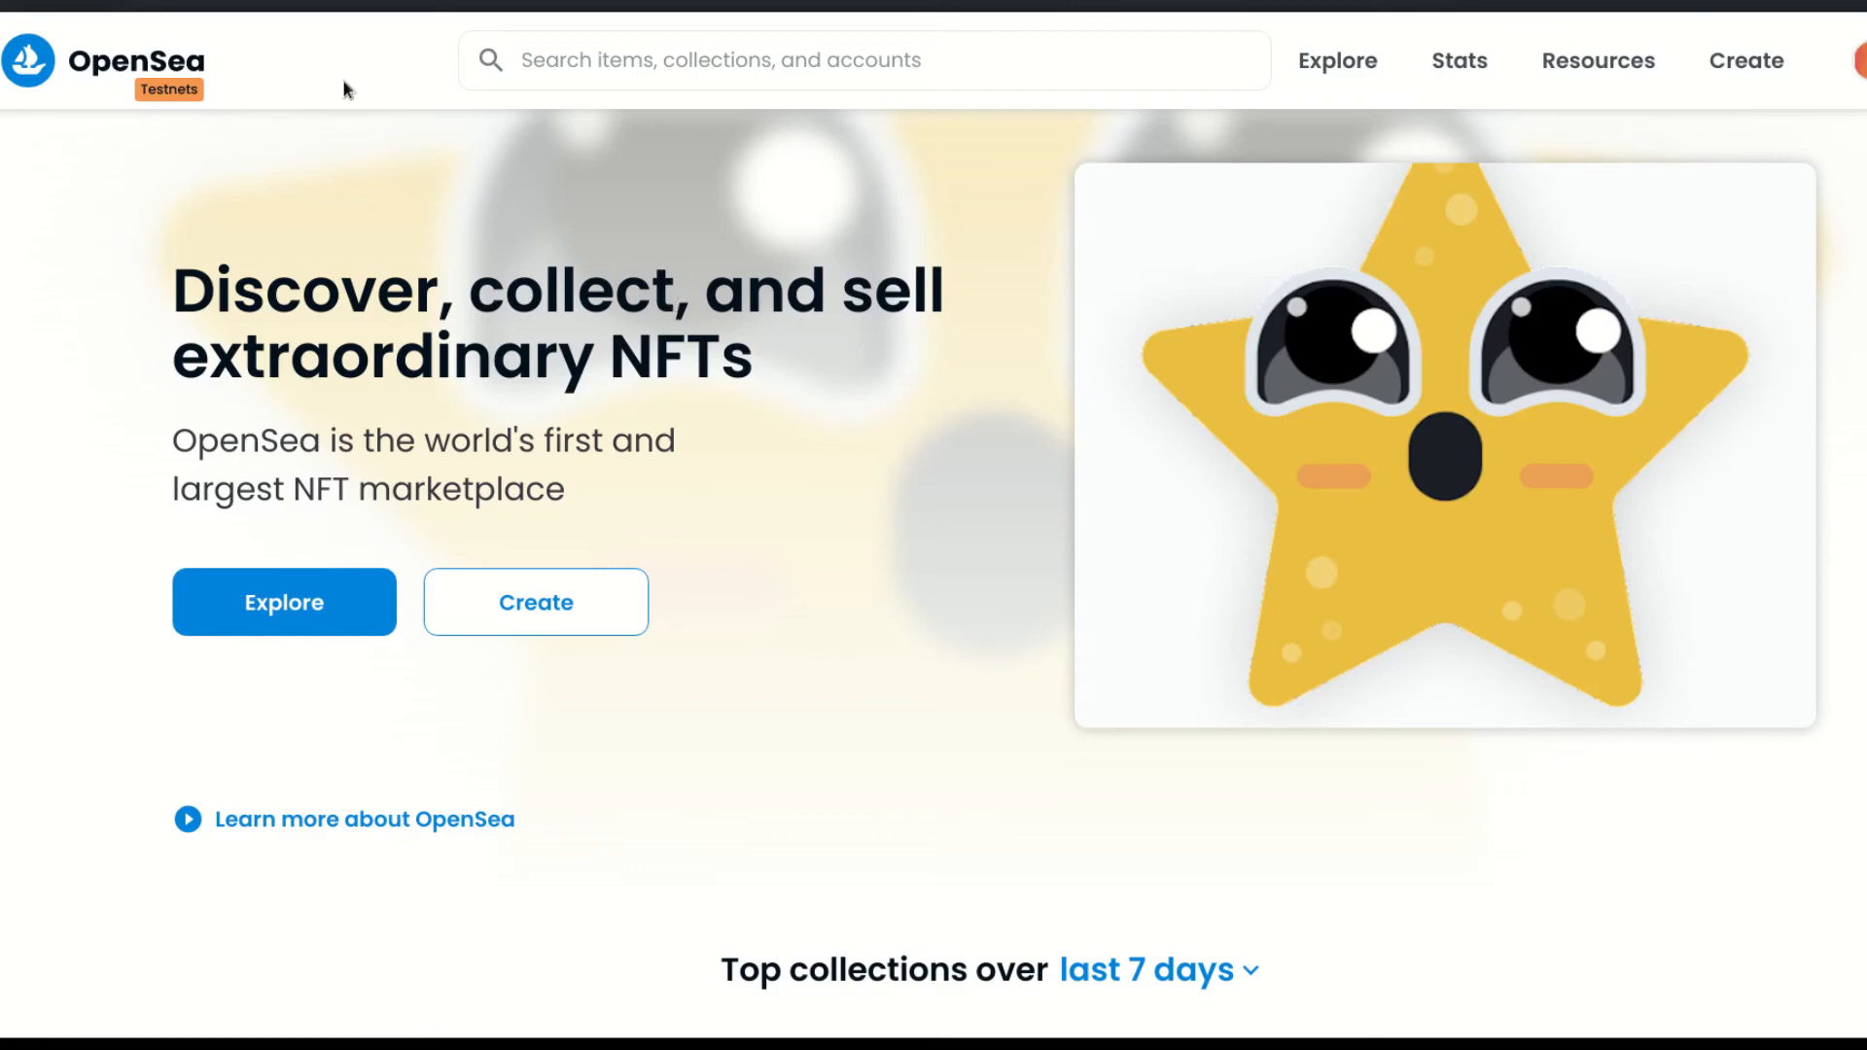
Connect the MetaMask wallet to the OpenSea testnets site.
click(389, 3)
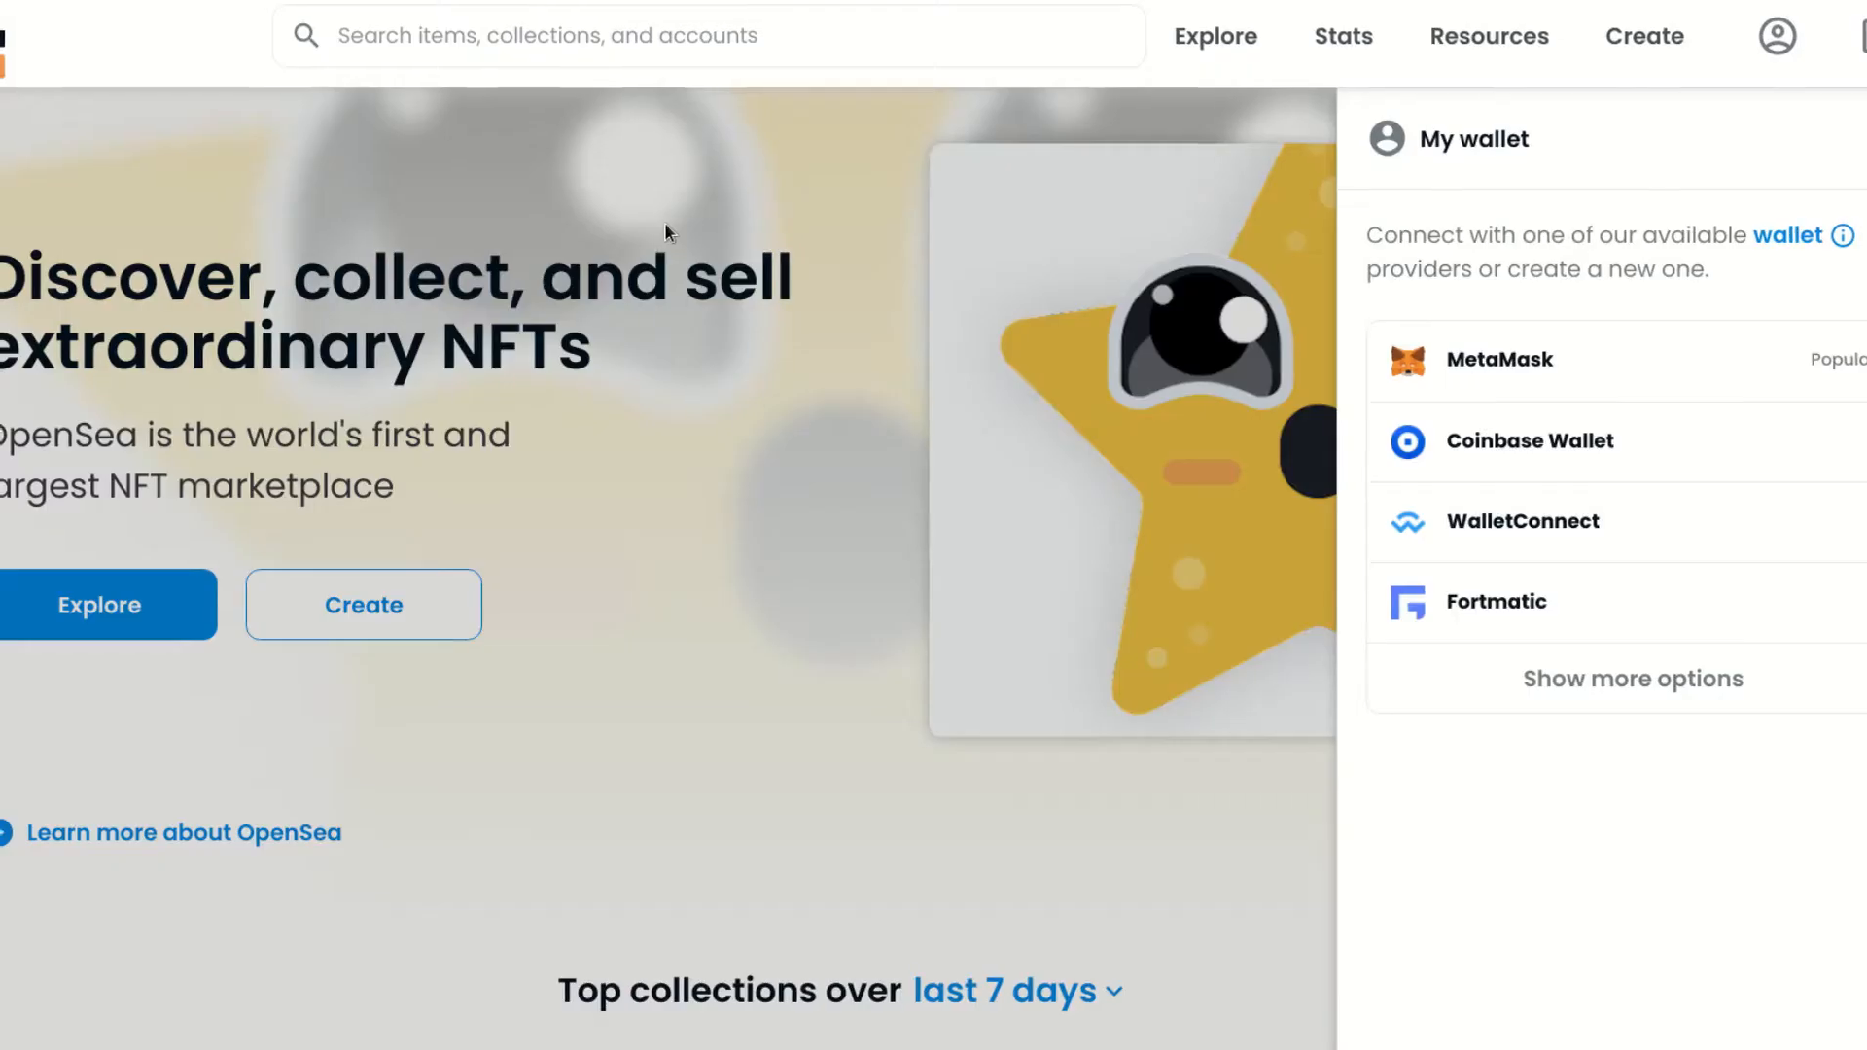
click(664, 223)
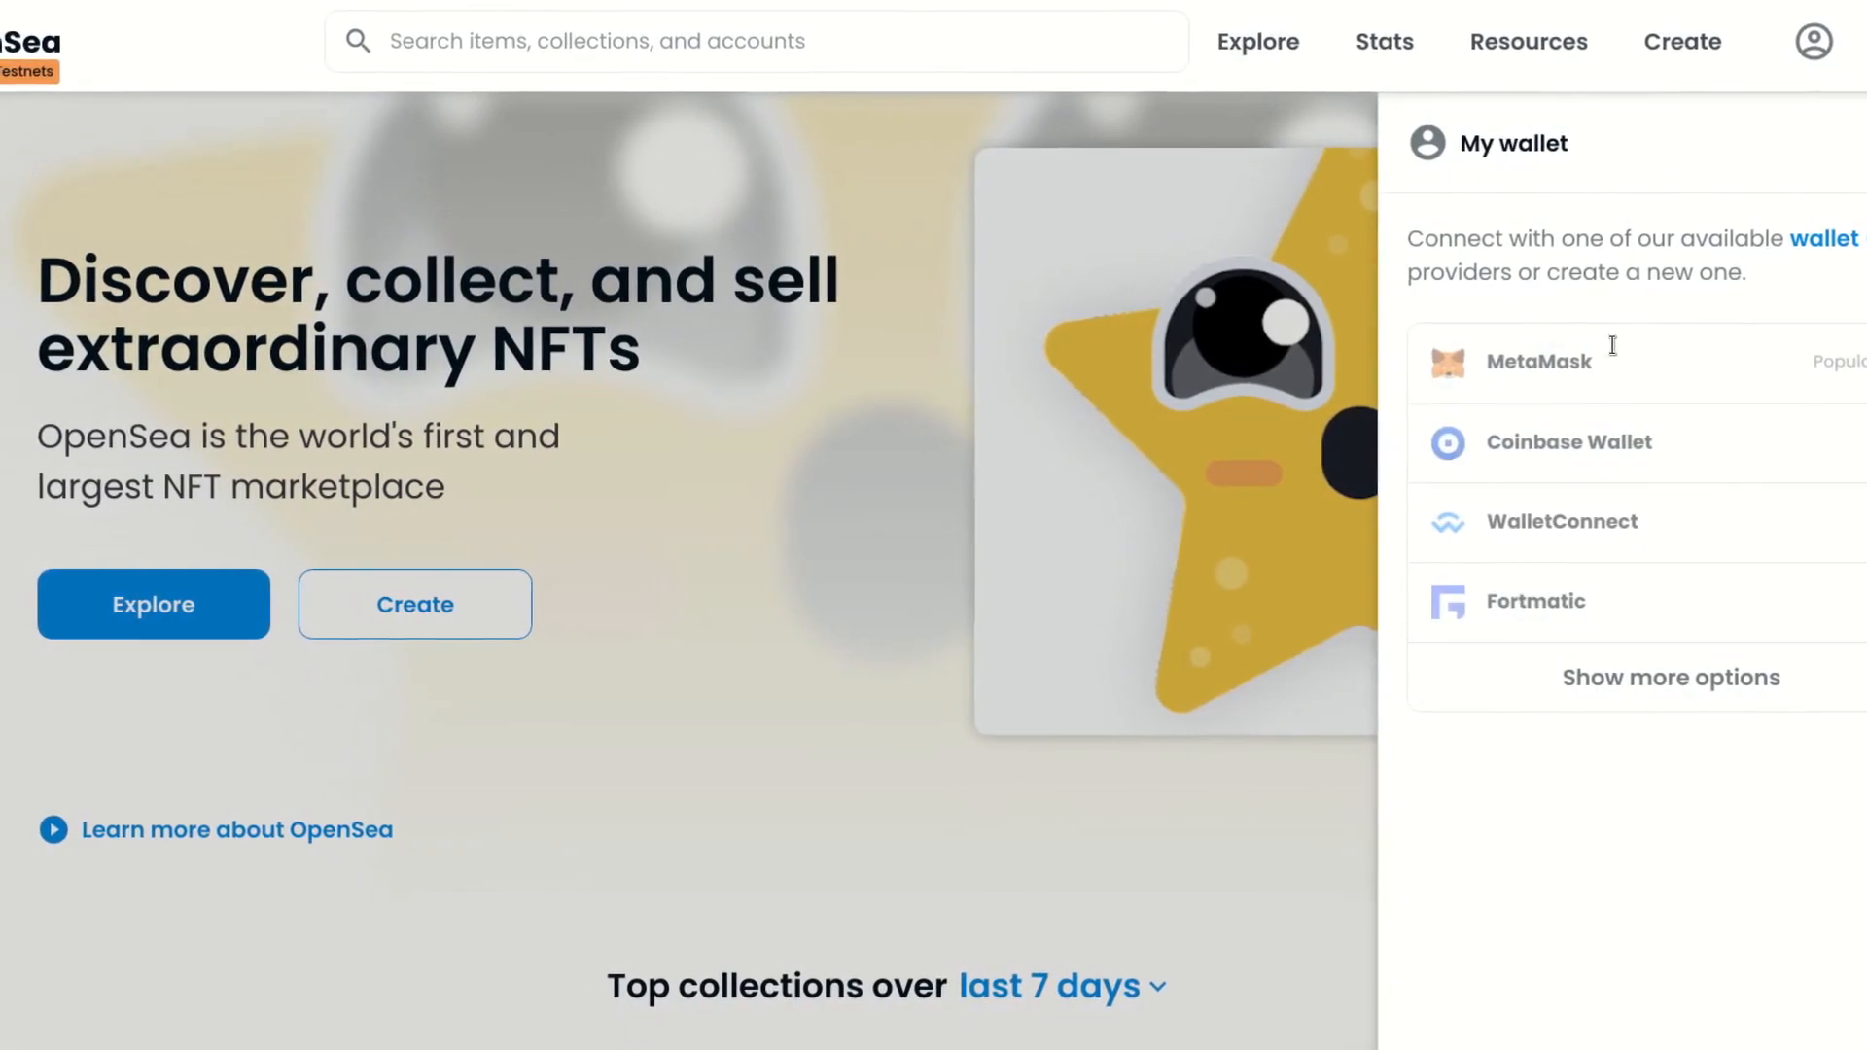
click(1531, 365)
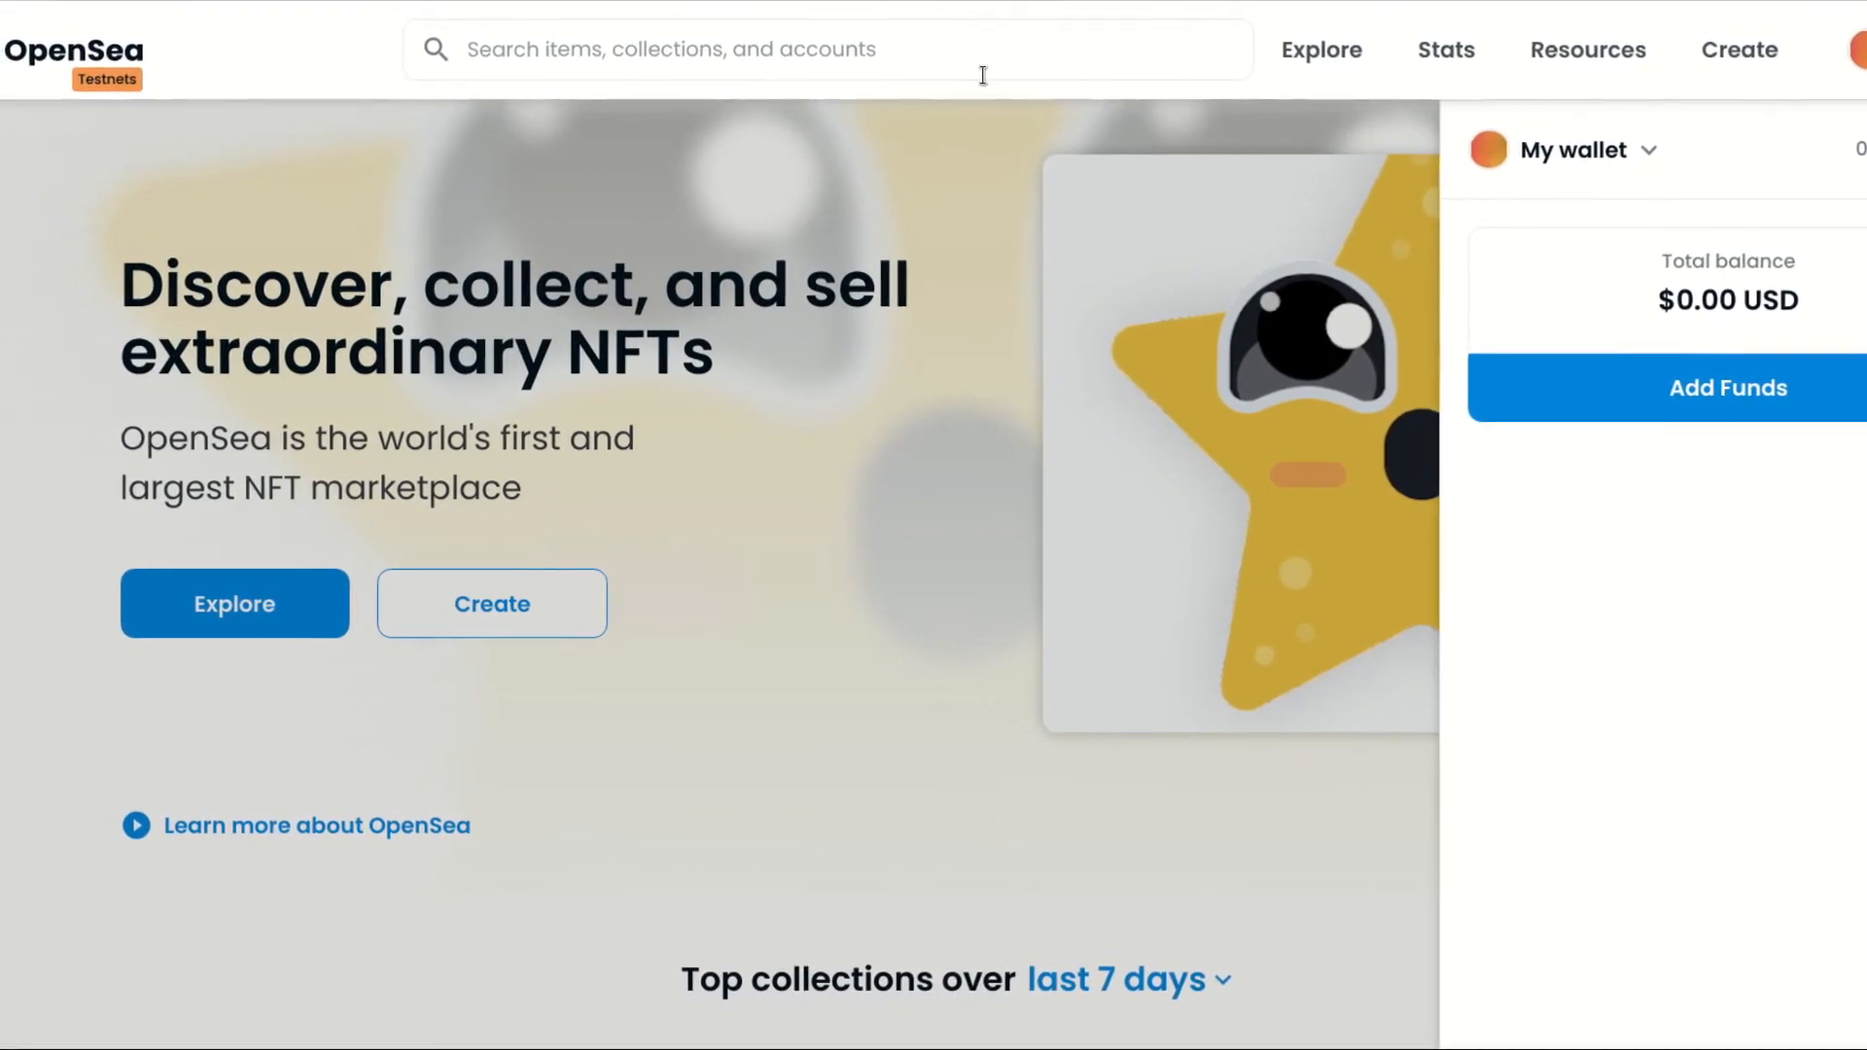
Open the account's OpenSea profile, browse the collected NFTs and switch to the hidden items.
mouse_move(1323, 84)
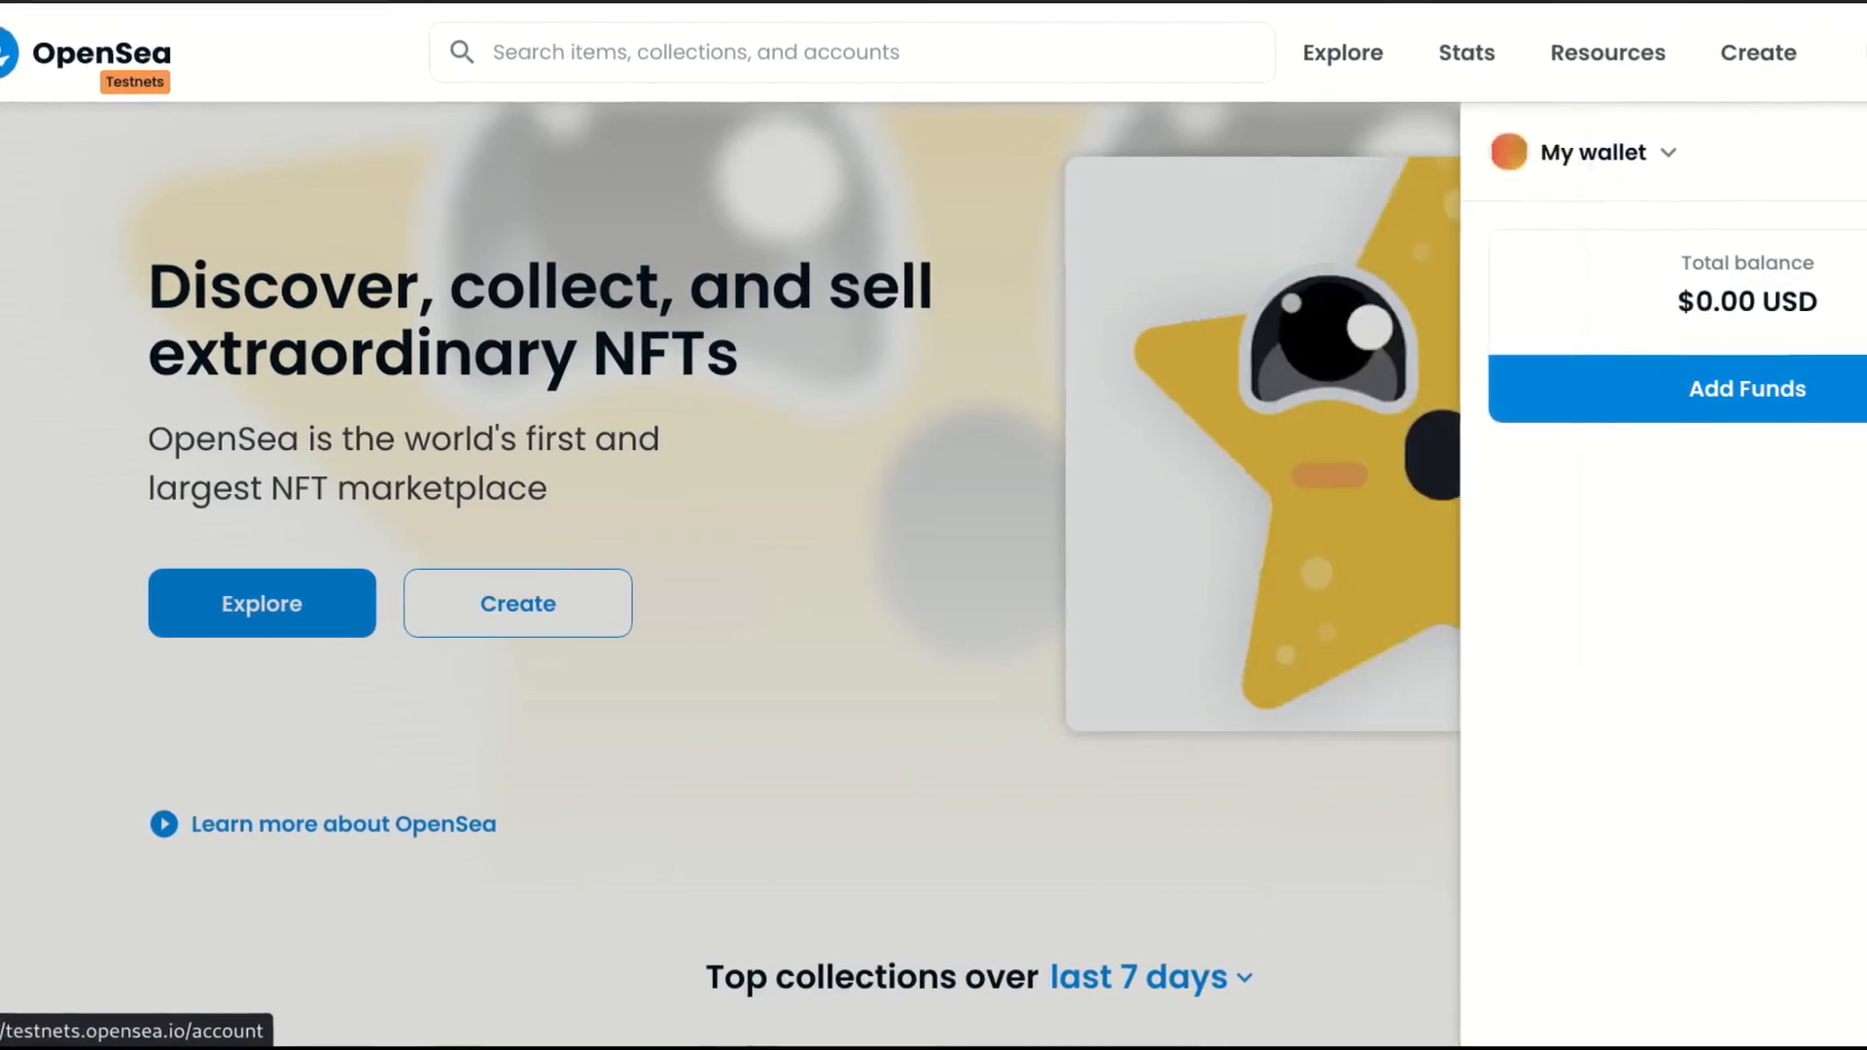
mouse_move(1859, 51)
click(1839, 138)
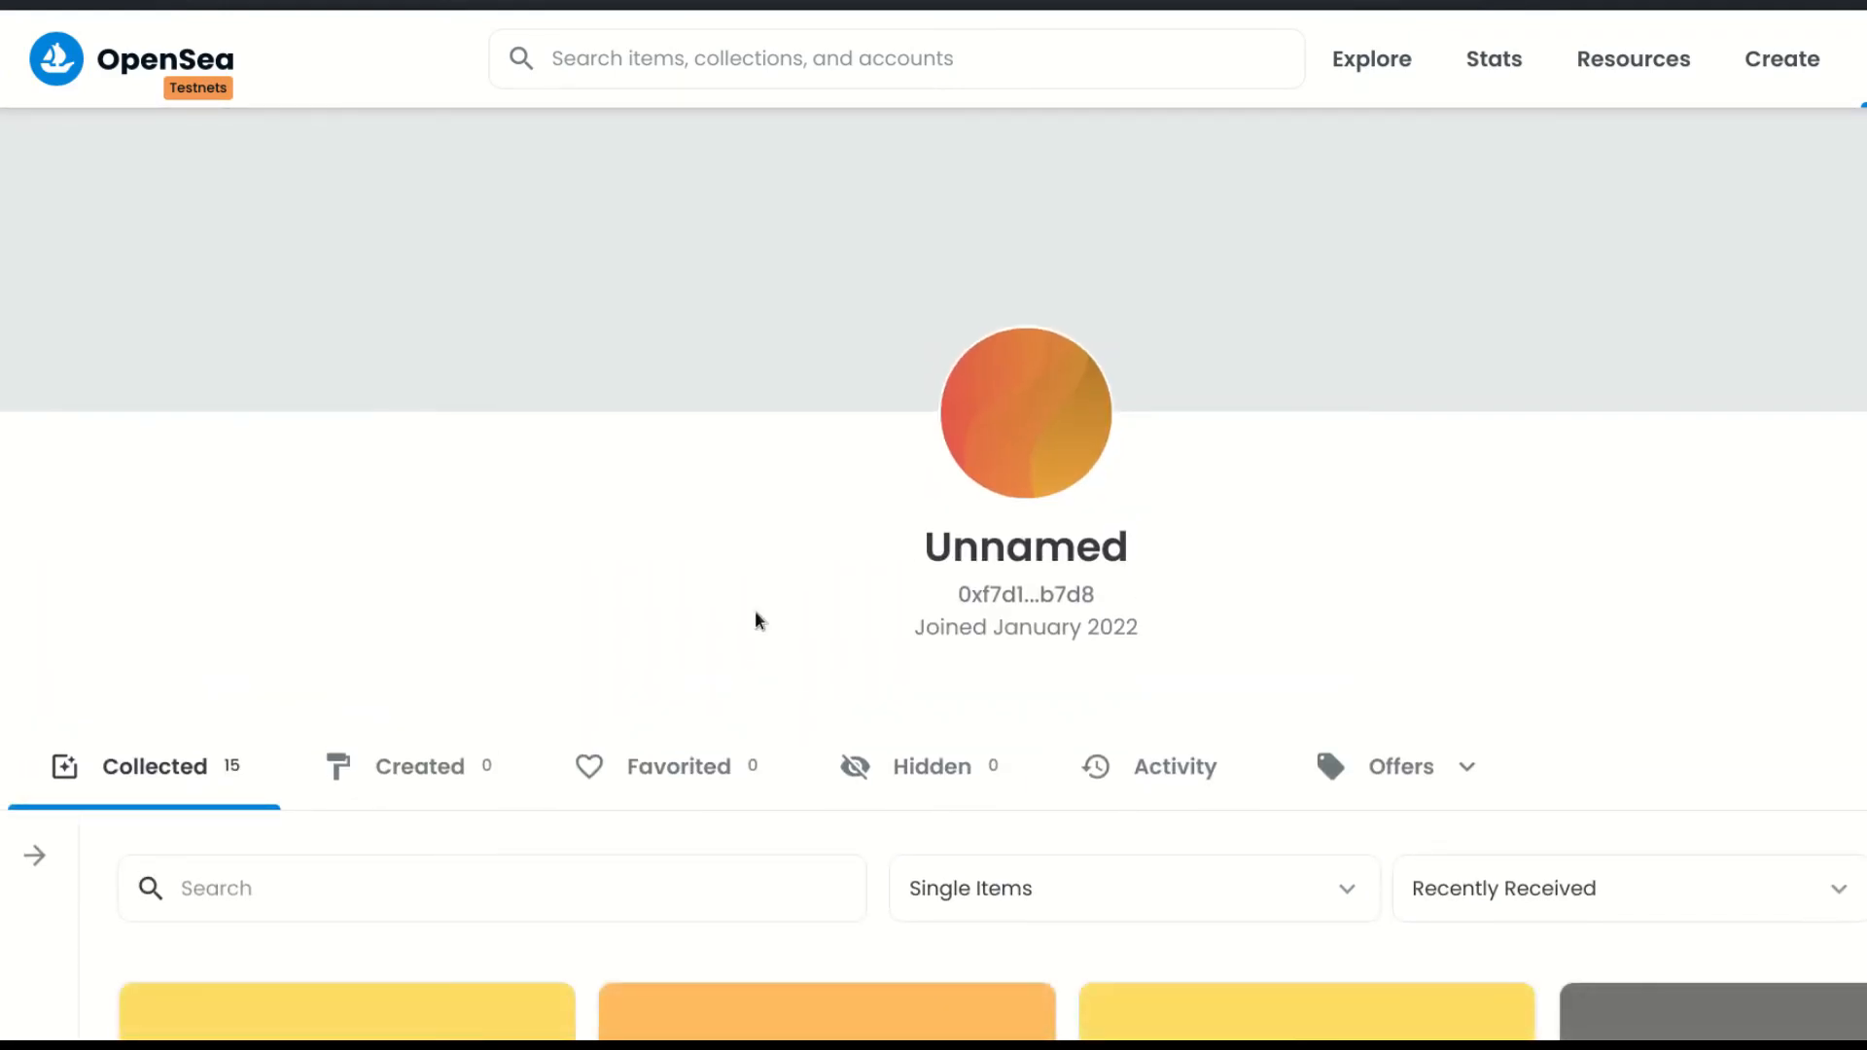
scroll(757, 619, down, 4)
scroll(755, 617, up, 4)
scroll(755, 613, down, 4)
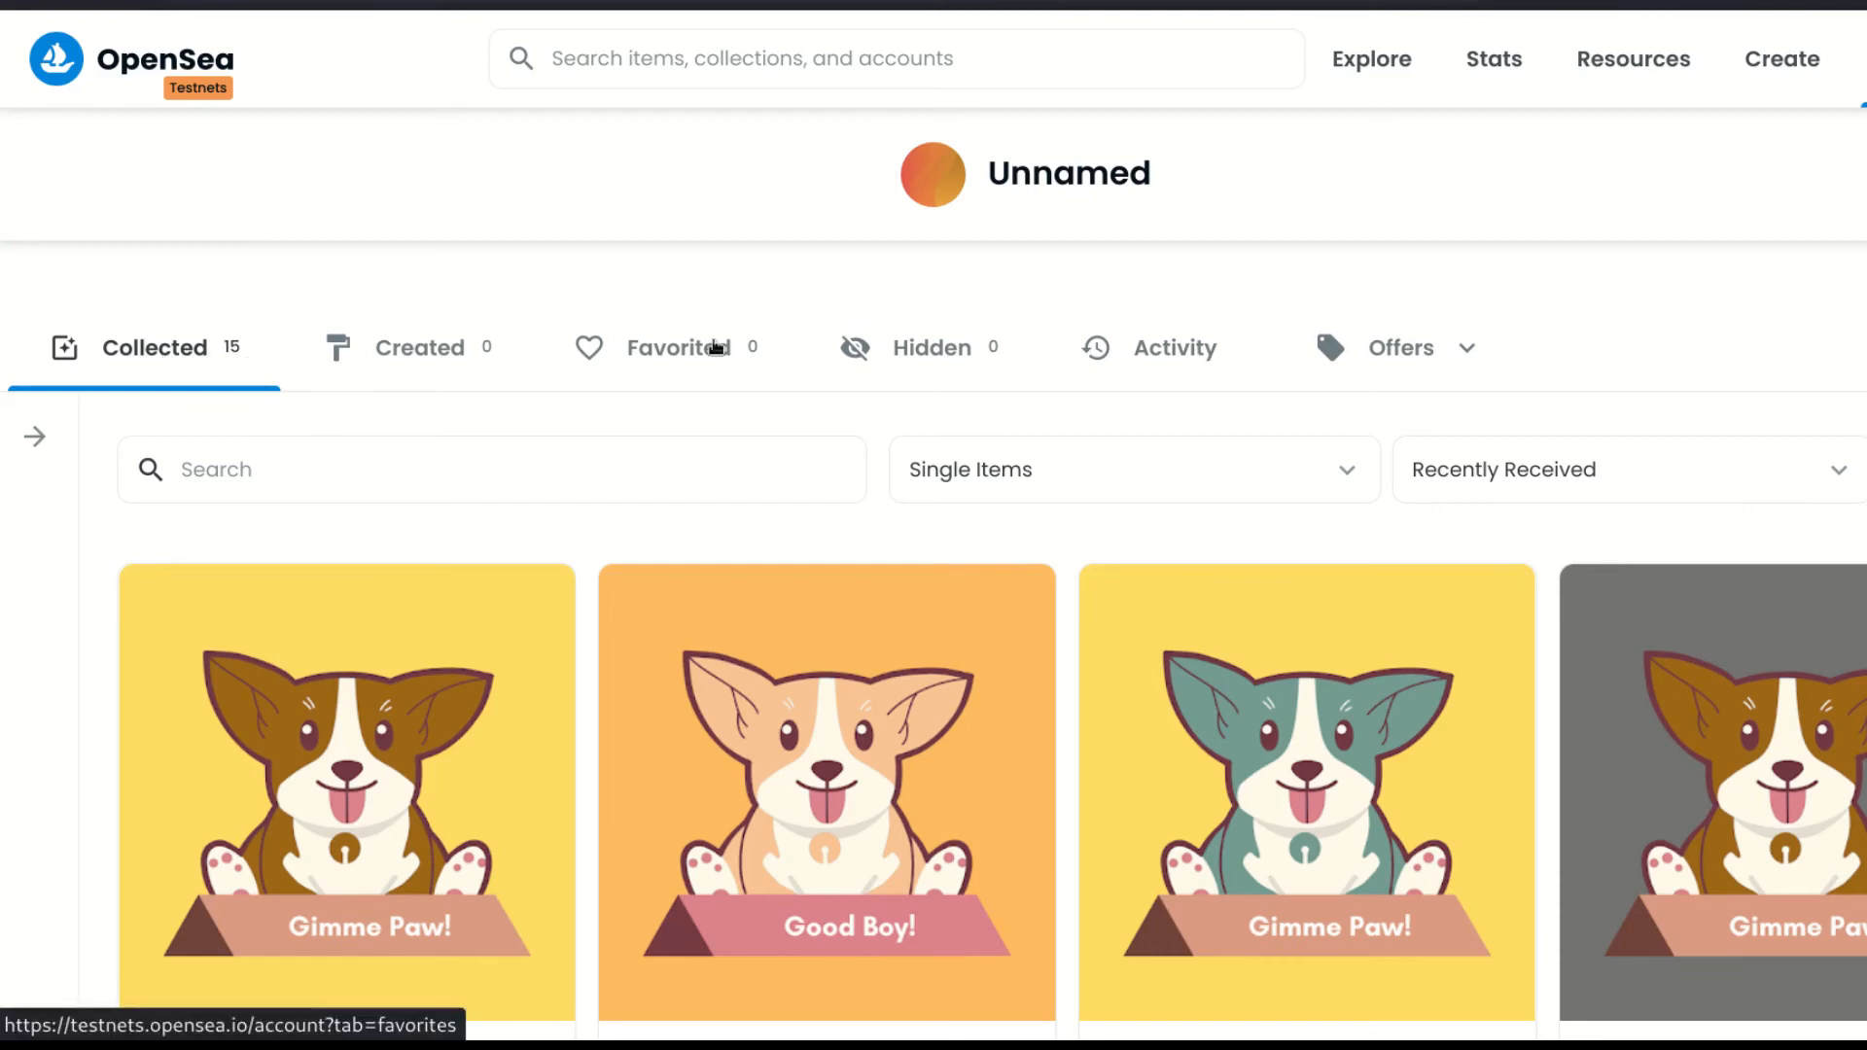
click(942, 350)
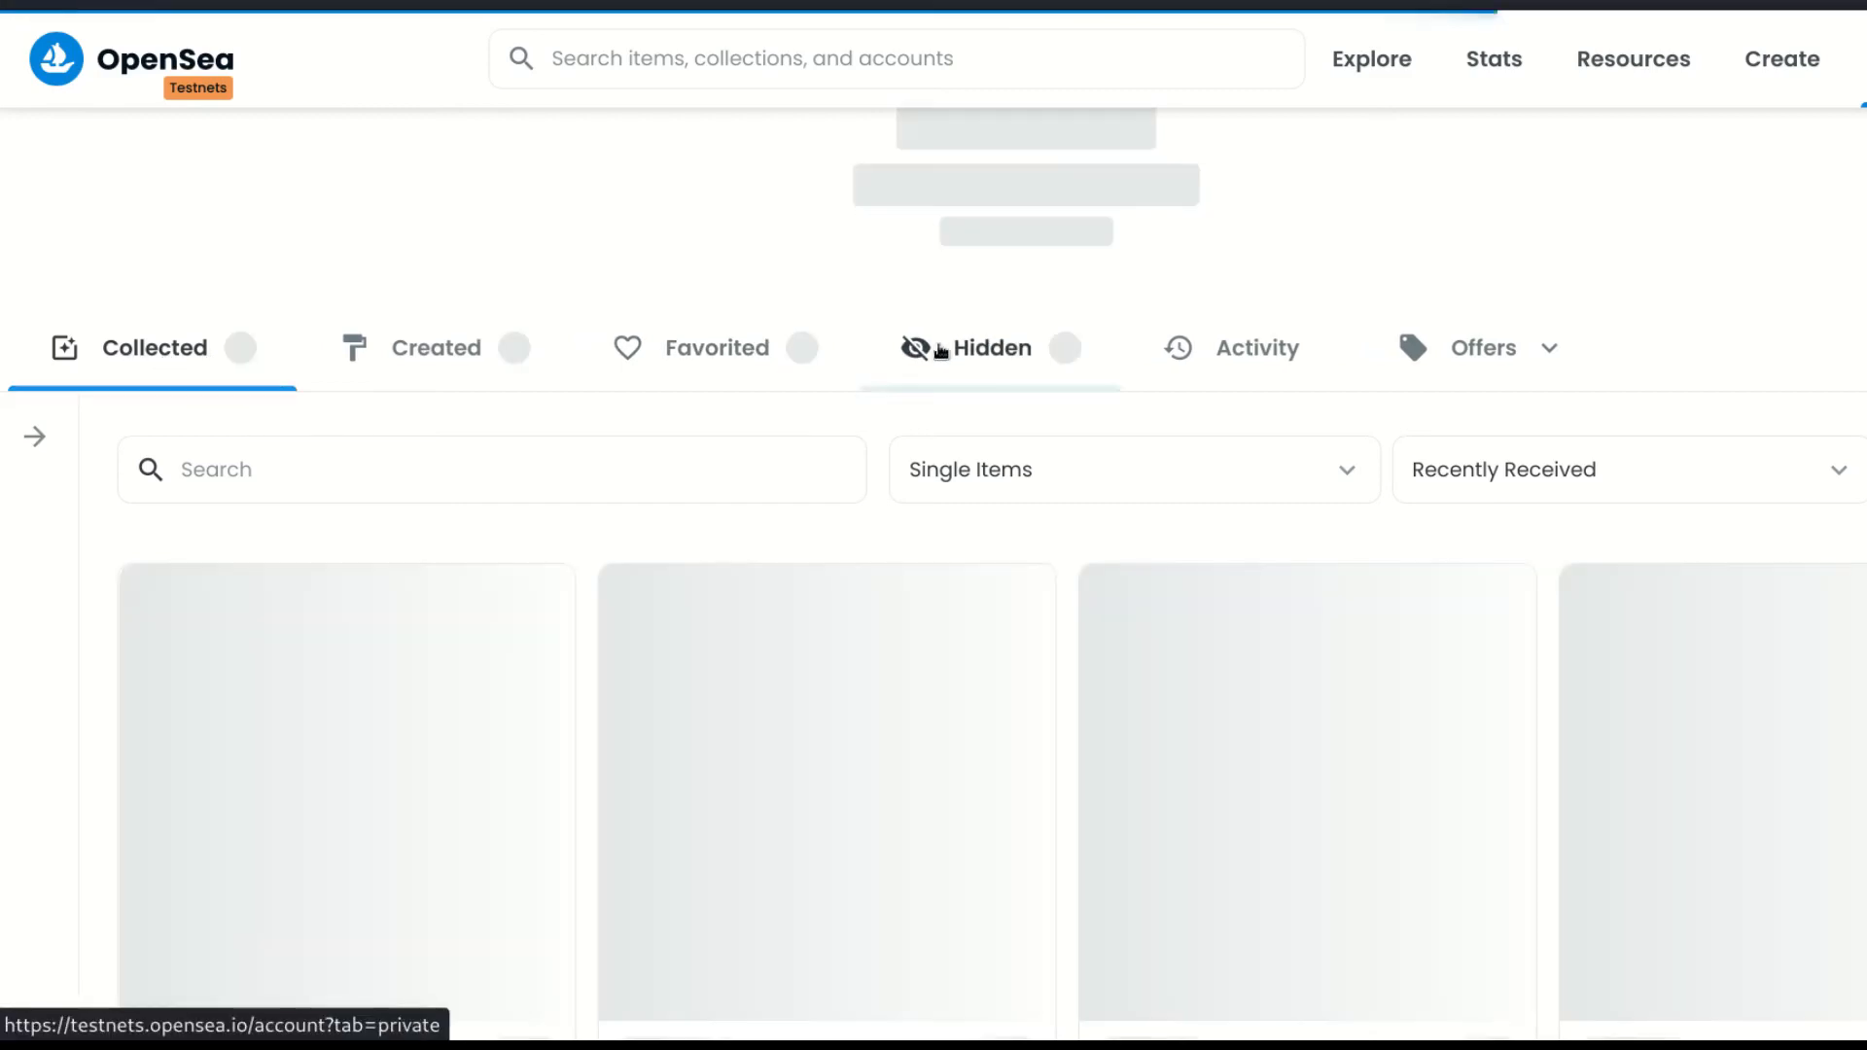